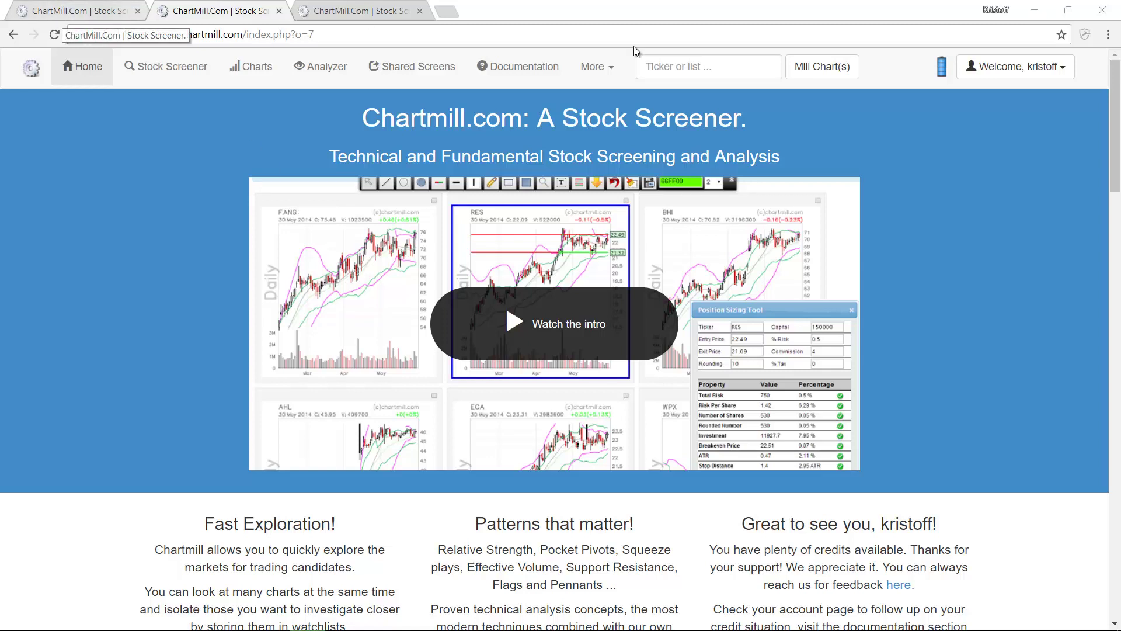
Step: Go to the home page tab and load Chartmill's Stock Screener with default filters
{"action": "left_click", "coordinate": [1115, 121]}
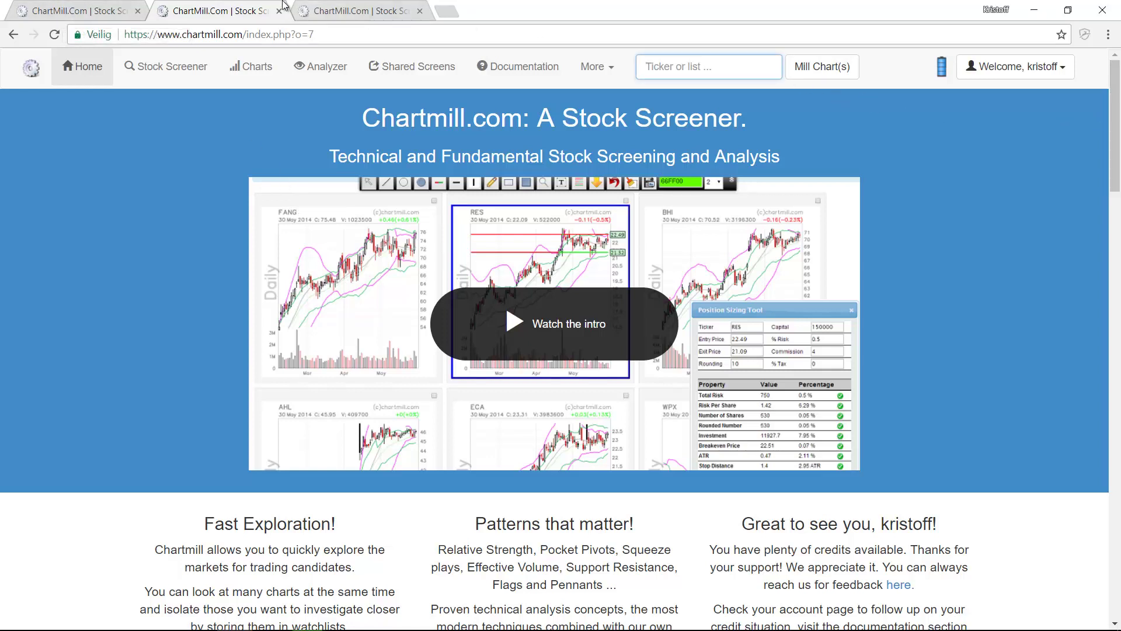
{"action": "left_click", "coordinate": [122, 11]}
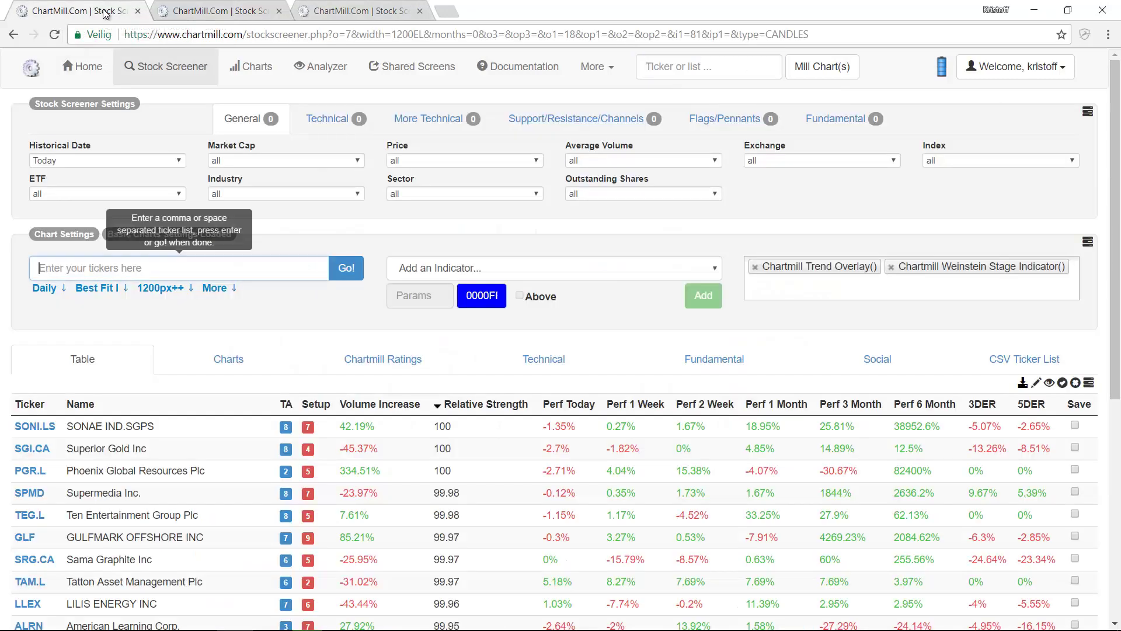
{"action": "scroll", "coordinate": [1065, 524], "scroll_direction": "down", "scroll_amount": 7}
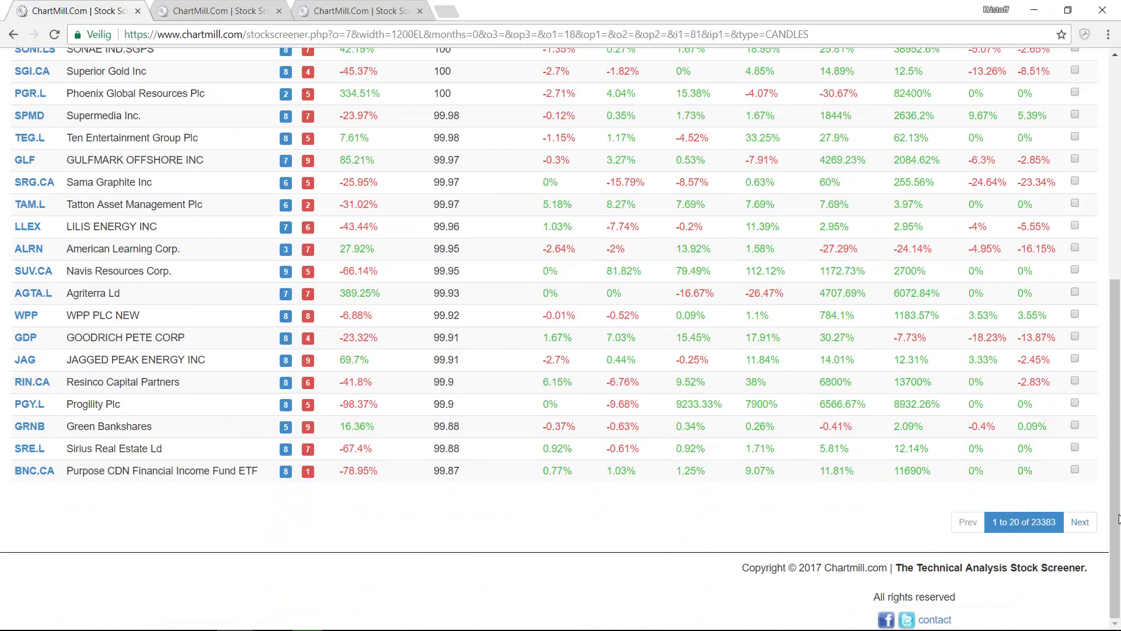
{"action": "left_click_drag", "start_coordinate": [1115, 514], "coordinate": [1115, 295]}
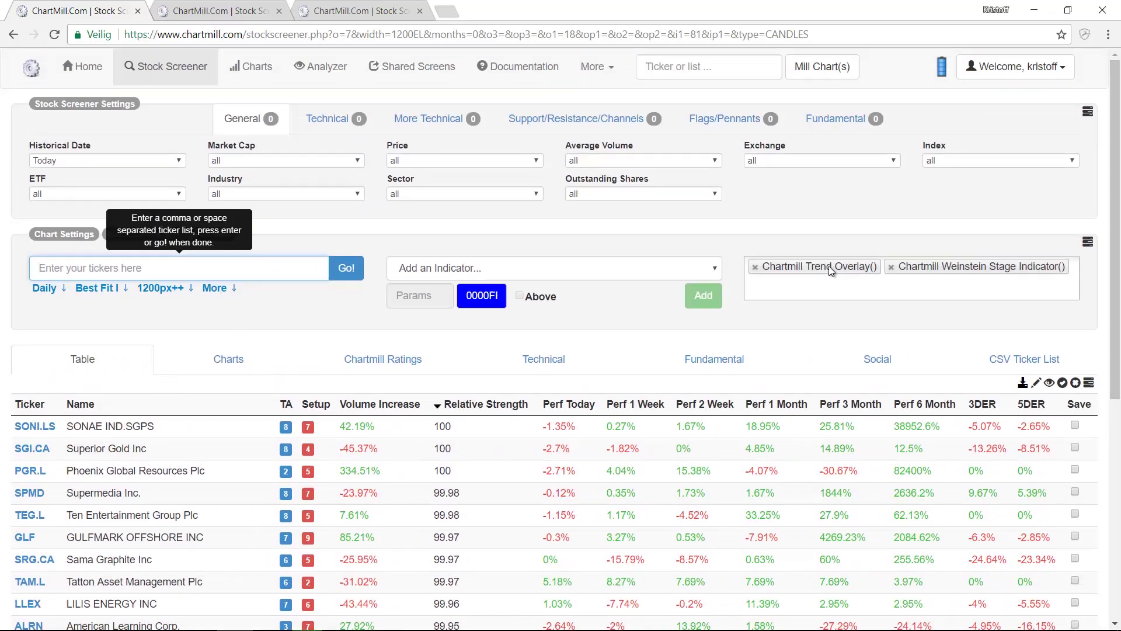
{"action": "left_click", "coordinate": [790, 162]}
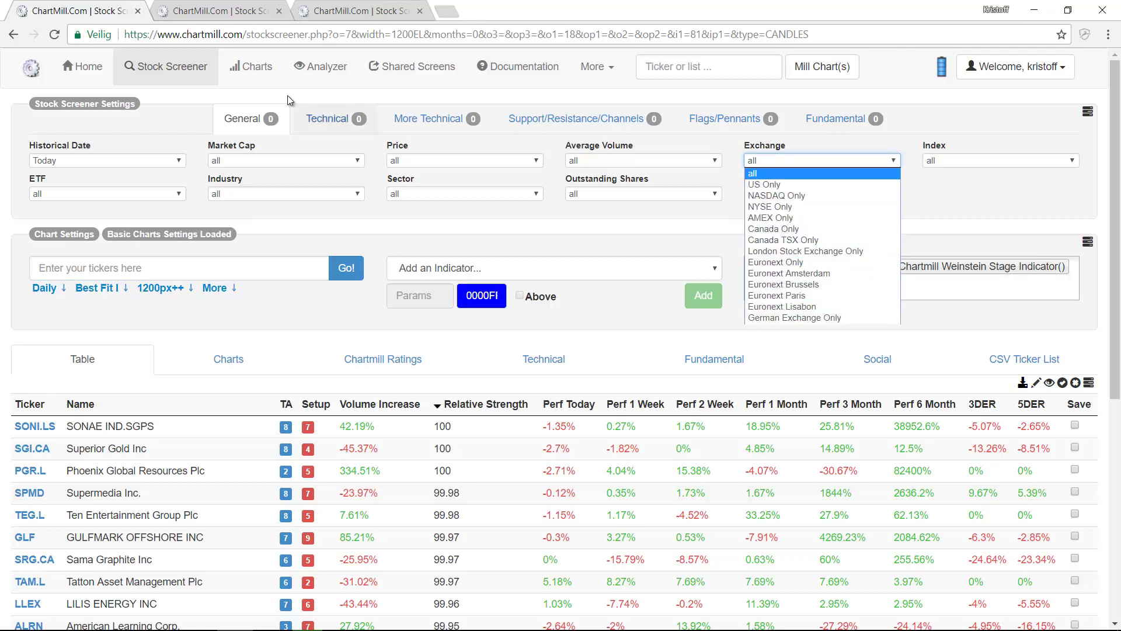
{"action": "left_click", "coordinate": [201, 11]}
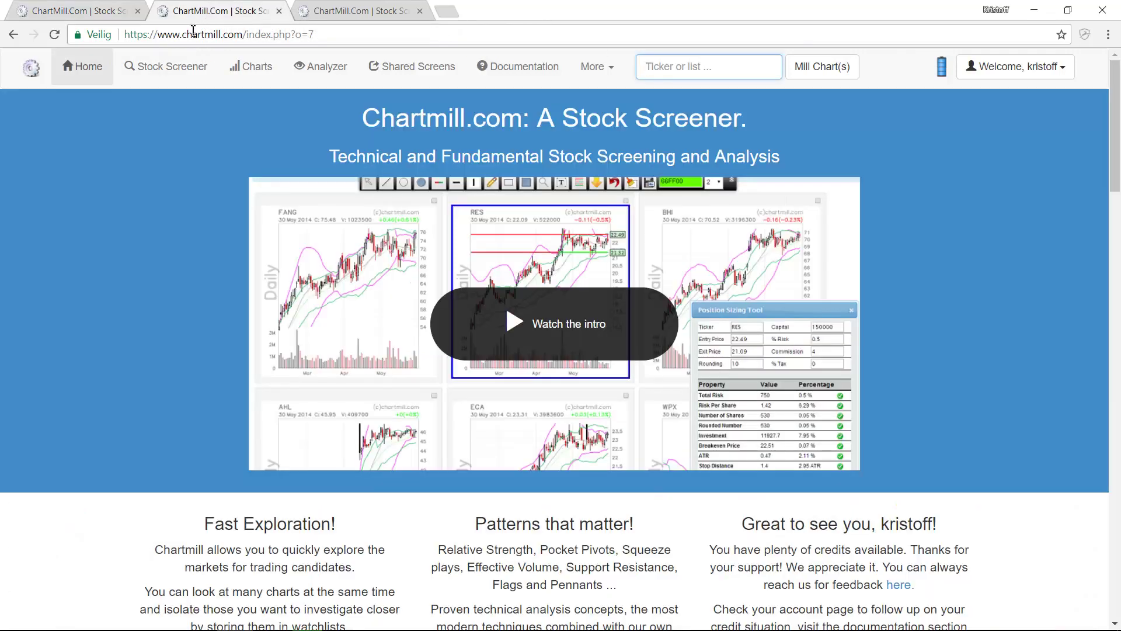
{"action": "left_click", "coordinate": [167, 70]}
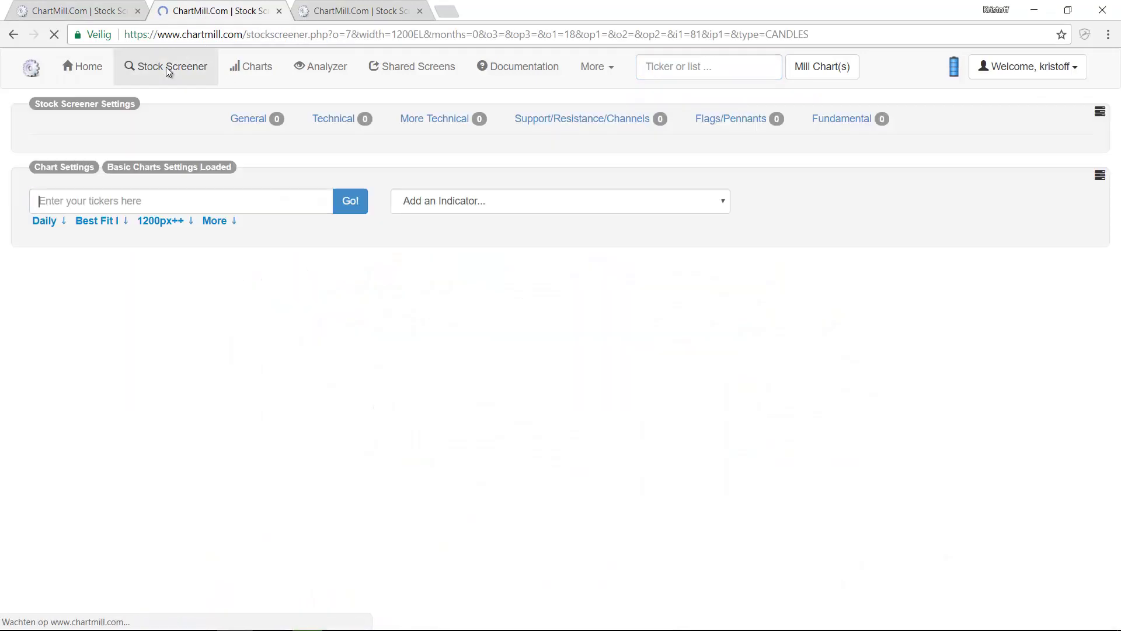
Step: Set the Exchange filter to US Only, leaving 8414 stocks in the results
{"action": "left_click", "coordinate": [247, 120]}
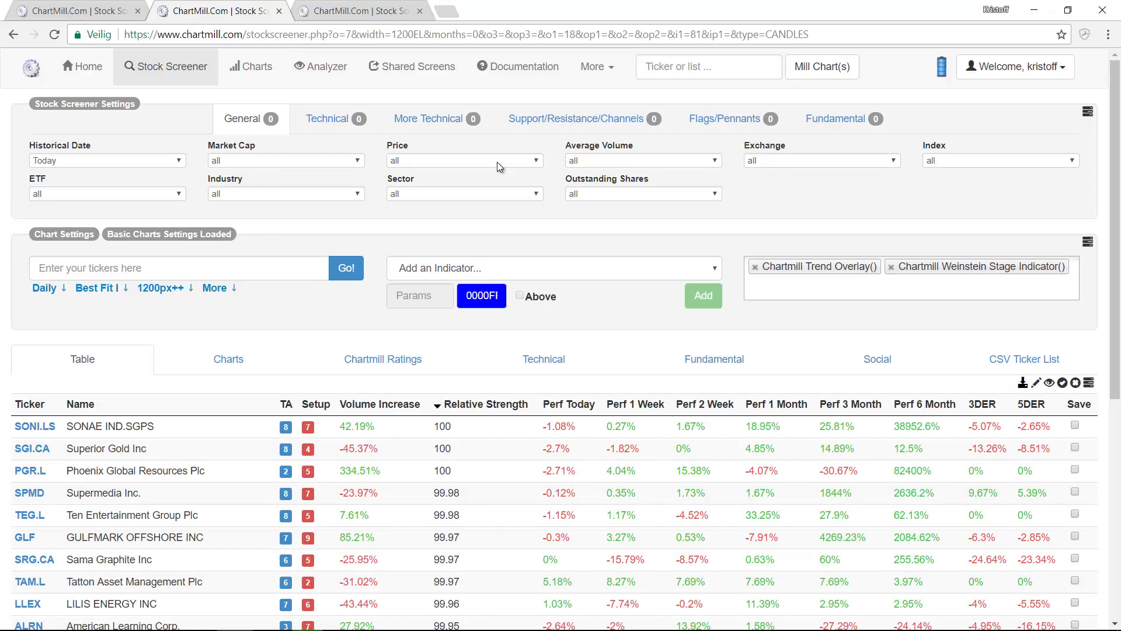
{"action": "left_click", "coordinate": [808, 164]}
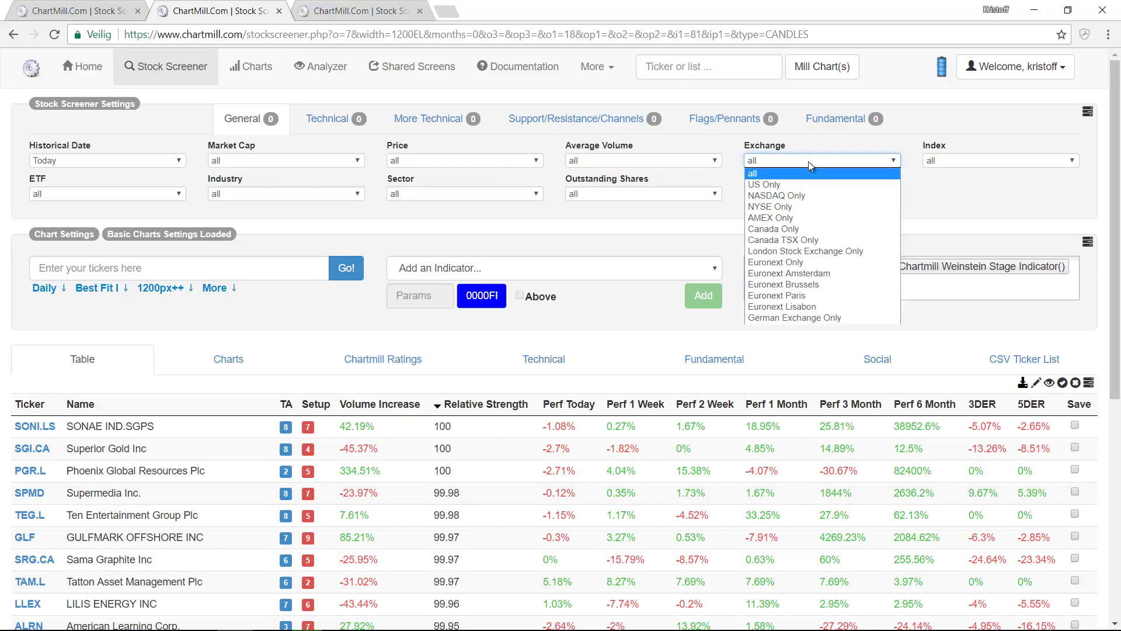
{"action": "left_click", "coordinate": [772, 186]}
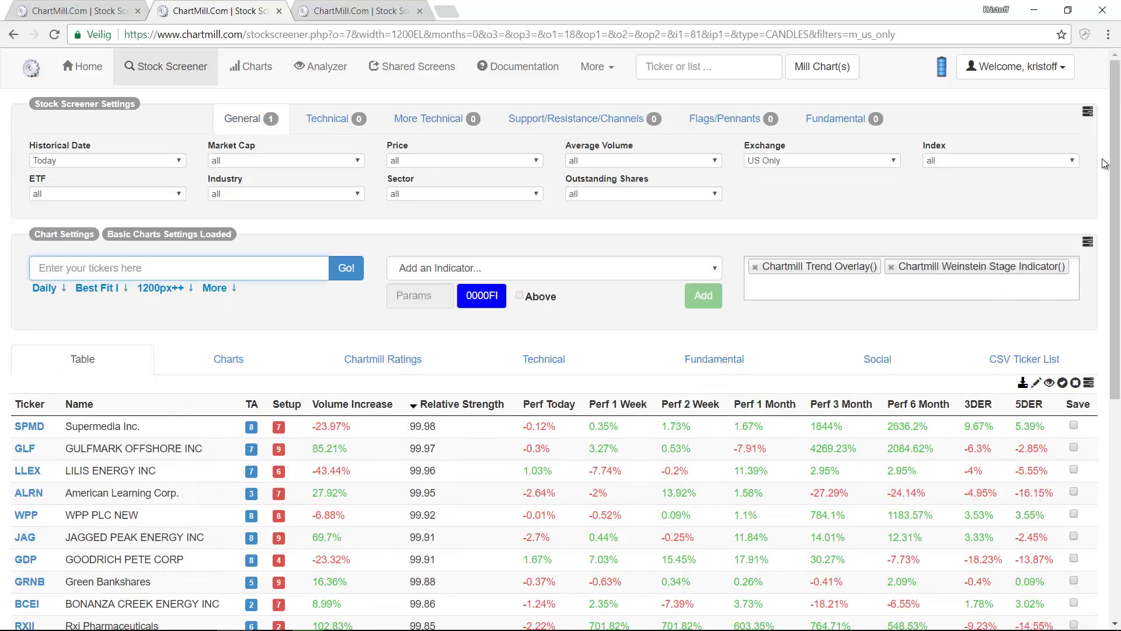
{"action": "left_click_drag", "start_coordinate": [1115, 169], "coordinate": [1063, 473]}
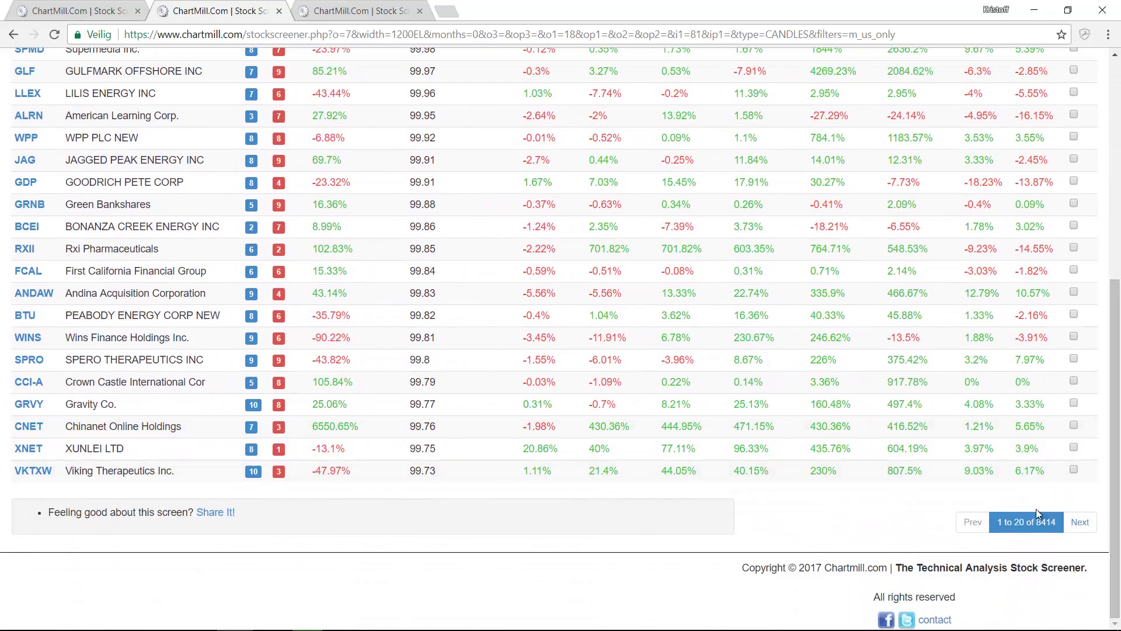
{"action": "left_click", "coordinate": [1080, 521]}
{"action": "left_click_drag", "start_coordinate": [1115, 544], "coordinate": [1115, 299]}
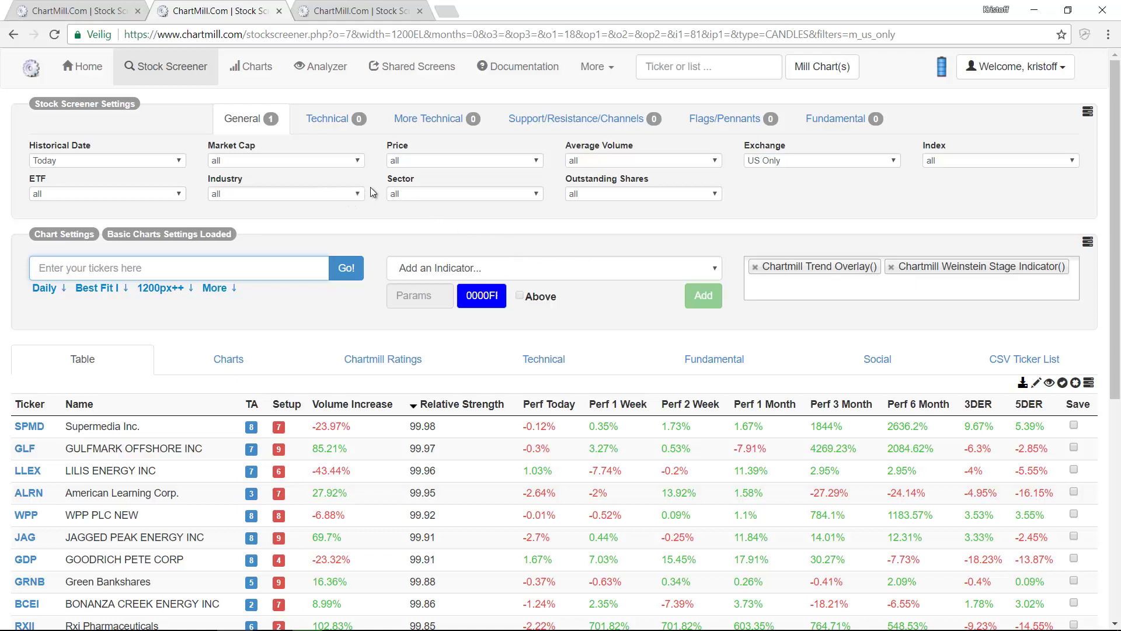
Step: Set Price to Above 10 and Average Volume to 50 SMA > 300K
{"action": "left_click", "coordinate": [537, 160]}
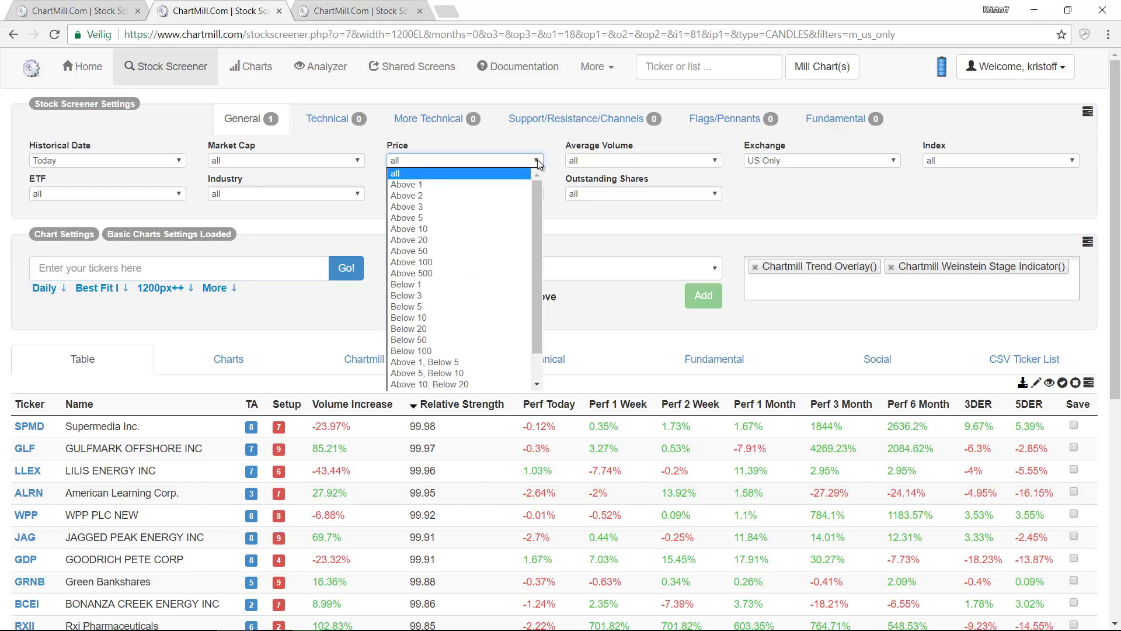
{"action": "left_click", "coordinate": [431, 229]}
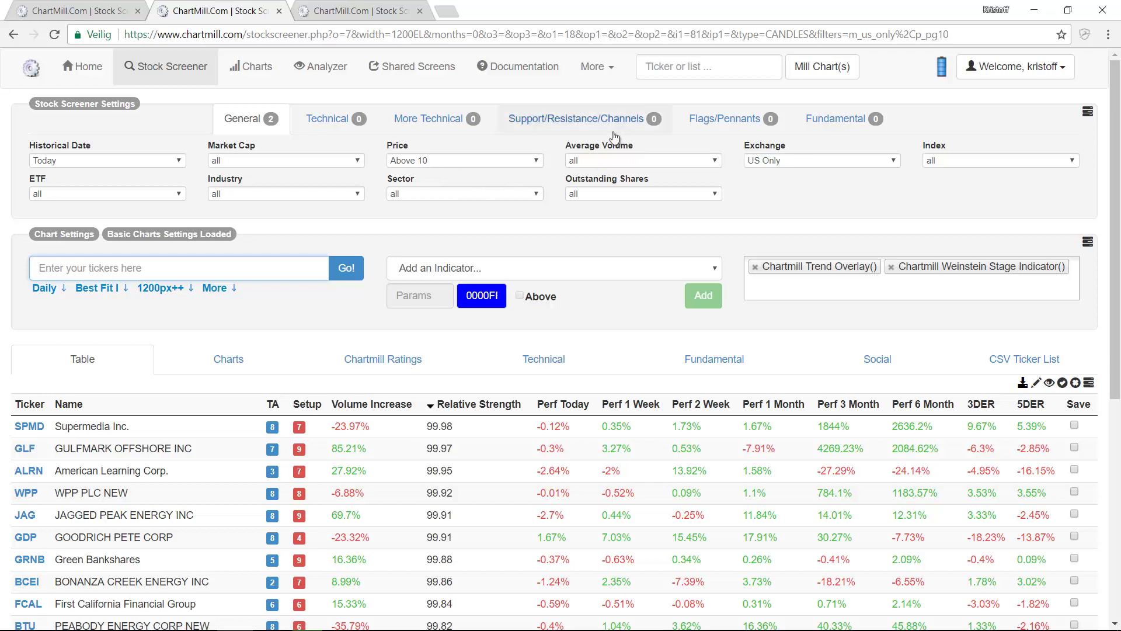
{"action": "left_click", "coordinate": [714, 168]}
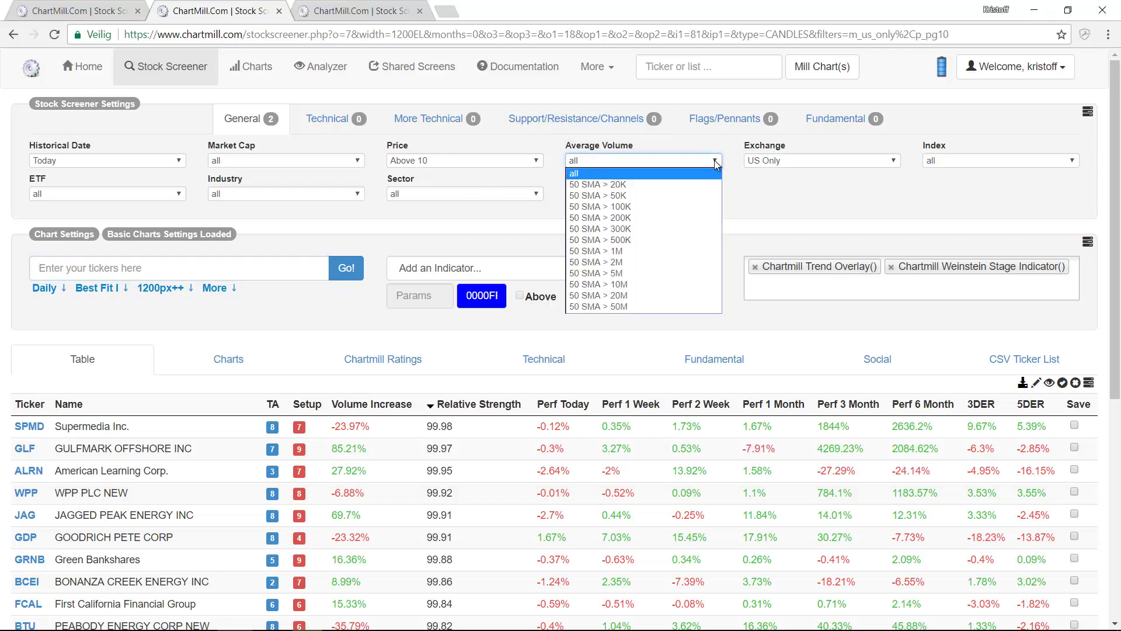
{"action": "left_click", "coordinate": [629, 229]}
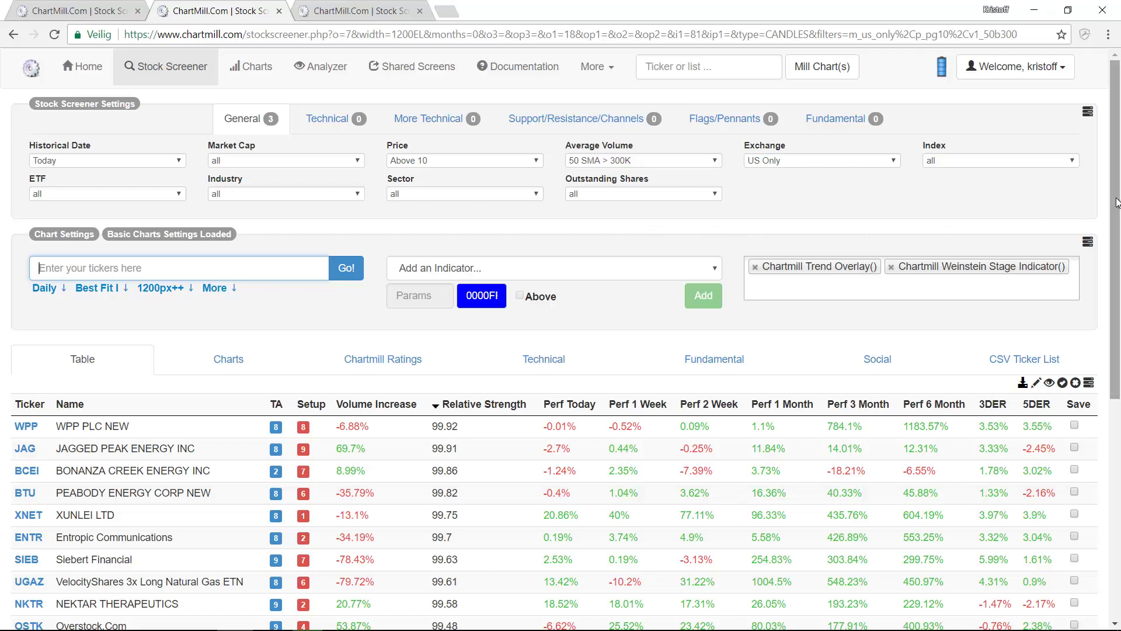
{"action": "left_click_drag", "start_coordinate": [1116, 202], "coordinate": [1078, 459]}
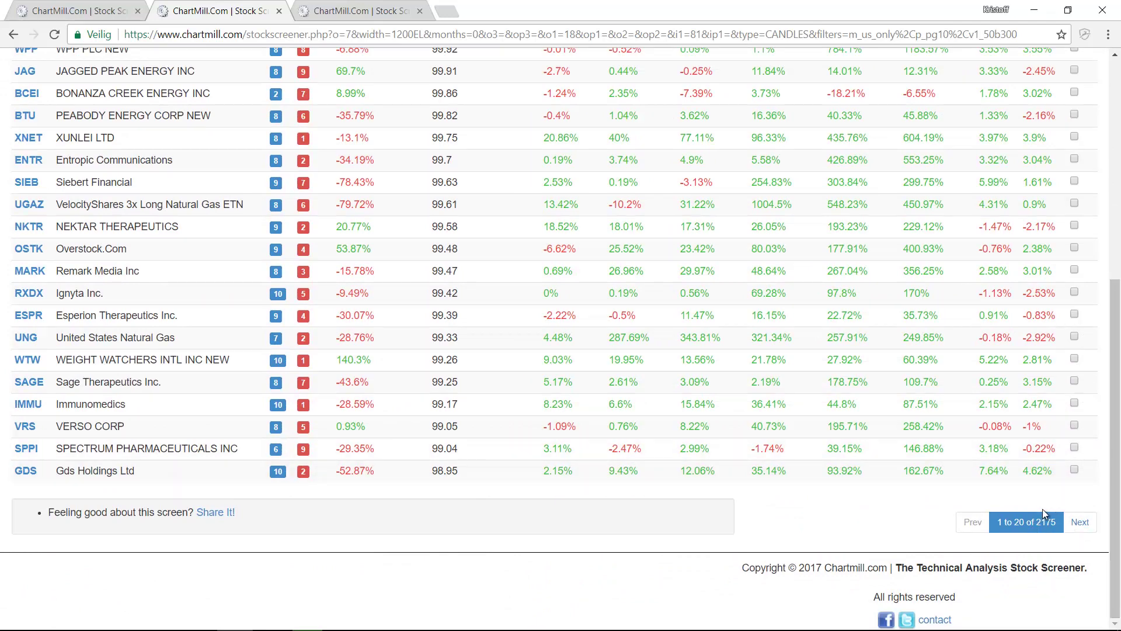
{"action": "left_click_drag", "start_coordinate": [1116, 519], "coordinate": [1120, 302]}
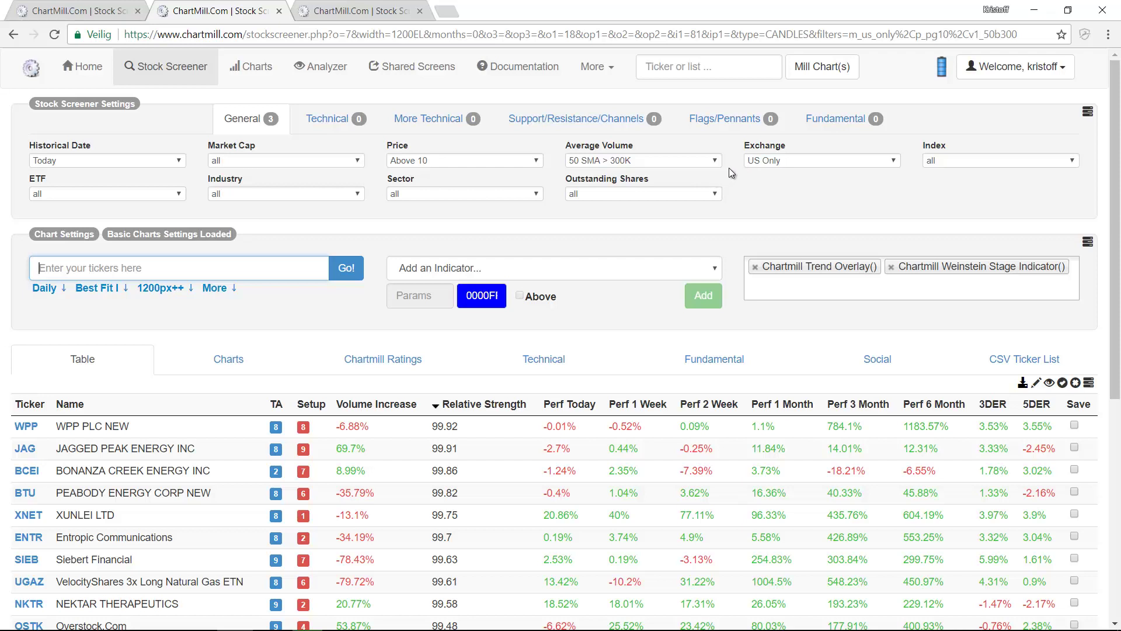
Step: Set EPS growth 1Y, 5Y, next Y, next 2Y and Q2Q filters each to > 20%
{"action": "left_click", "coordinate": [839, 122]}
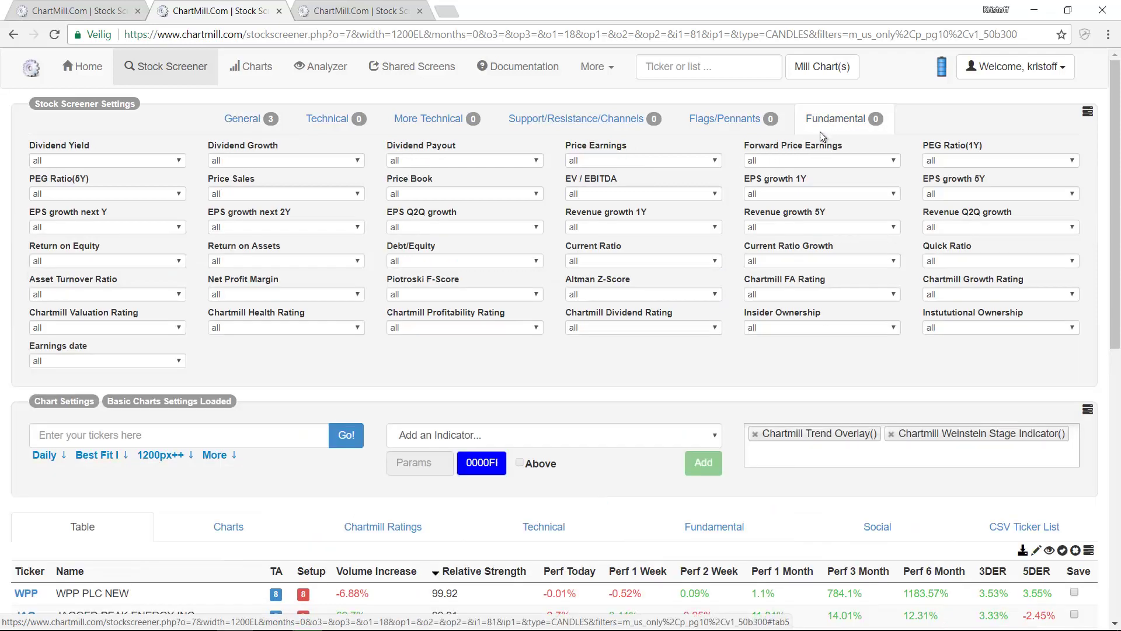
{"action": "left_click", "coordinate": [787, 194]}
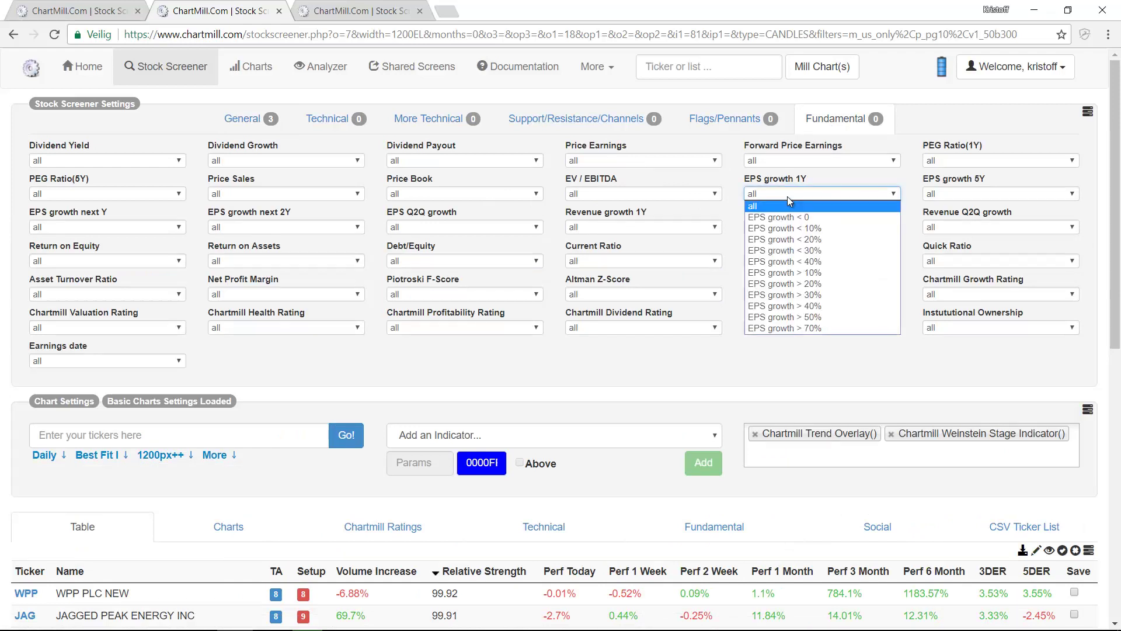
{"action": "left_click", "coordinate": [792, 284]}
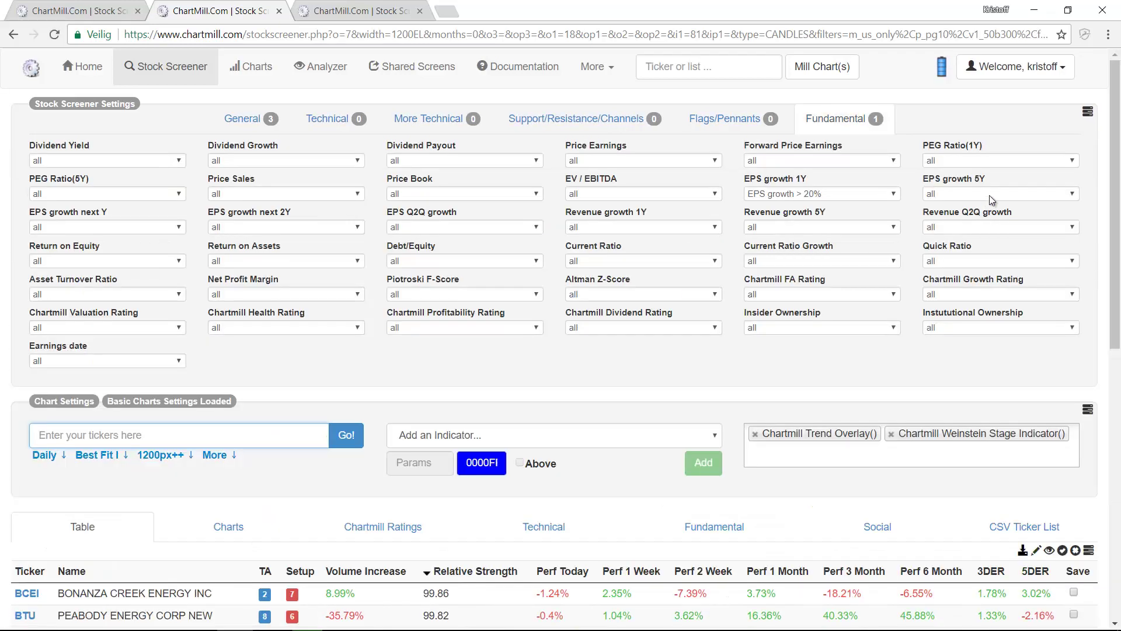
{"action": "left_click", "coordinate": [990, 195]}
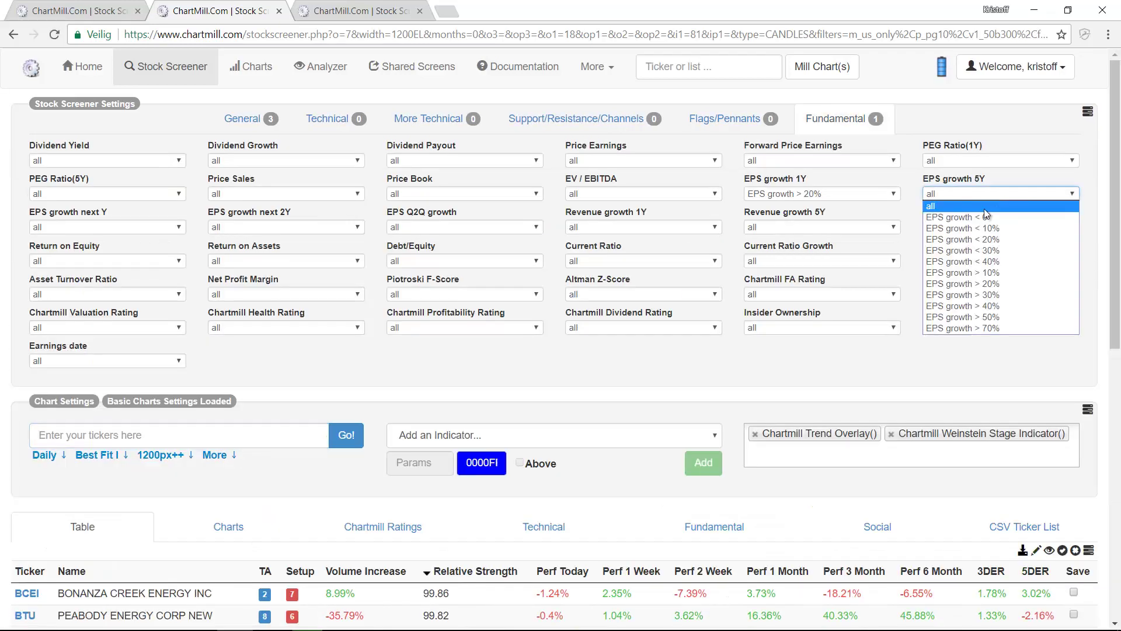
{"action": "left_click", "coordinate": [985, 286]}
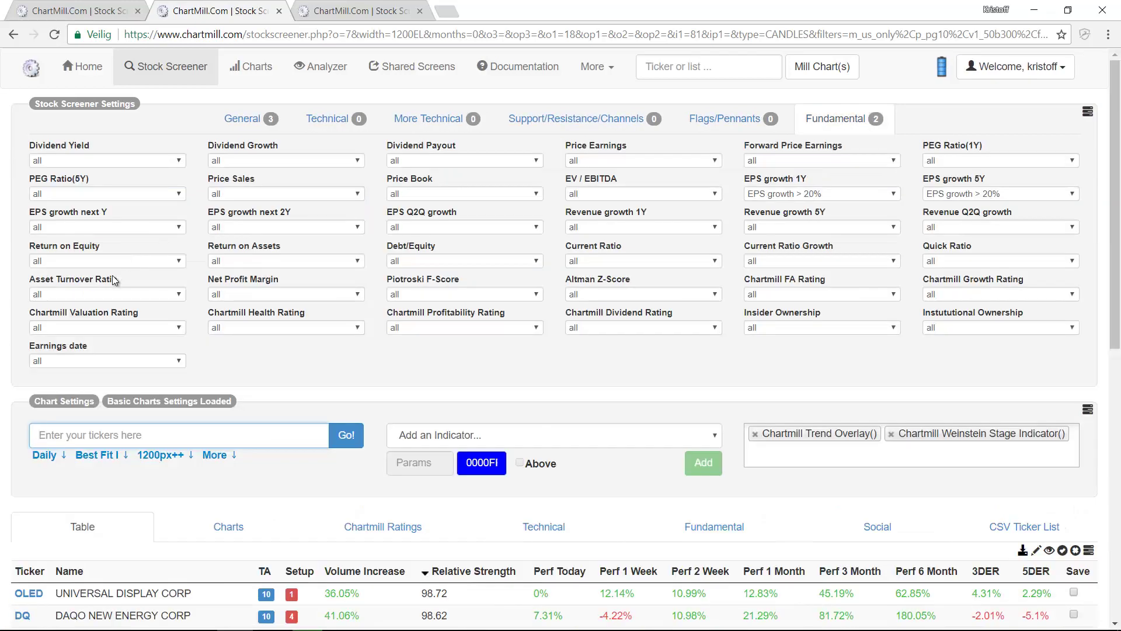
{"action": "left_click", "coordinate": [89, 229]}
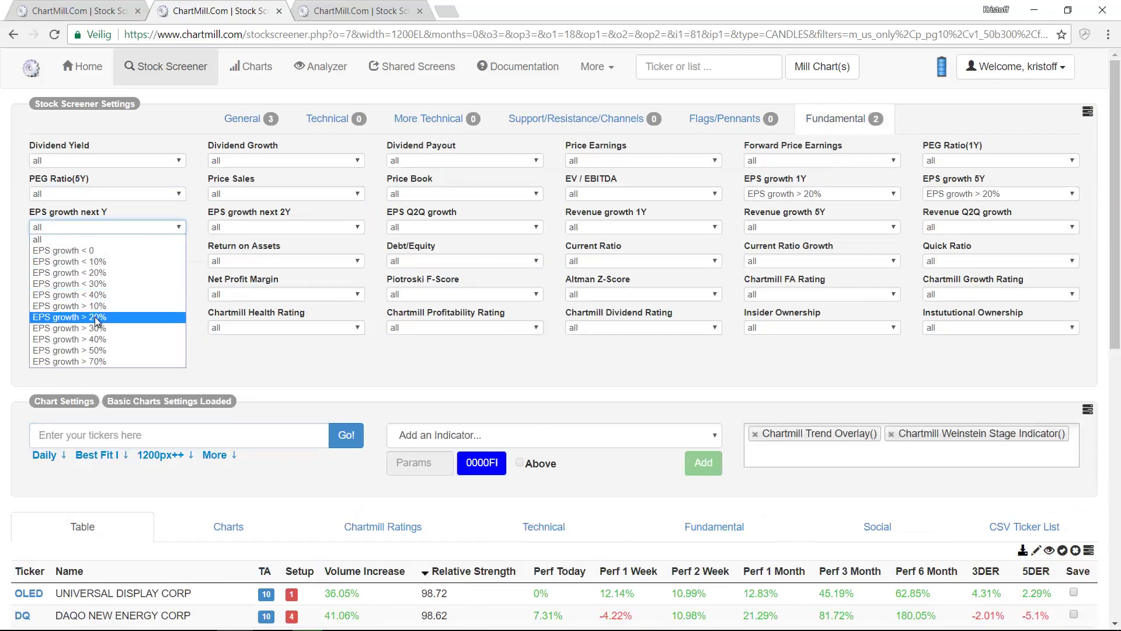
{"action": "left_click", "coordinate": [97, 318]}
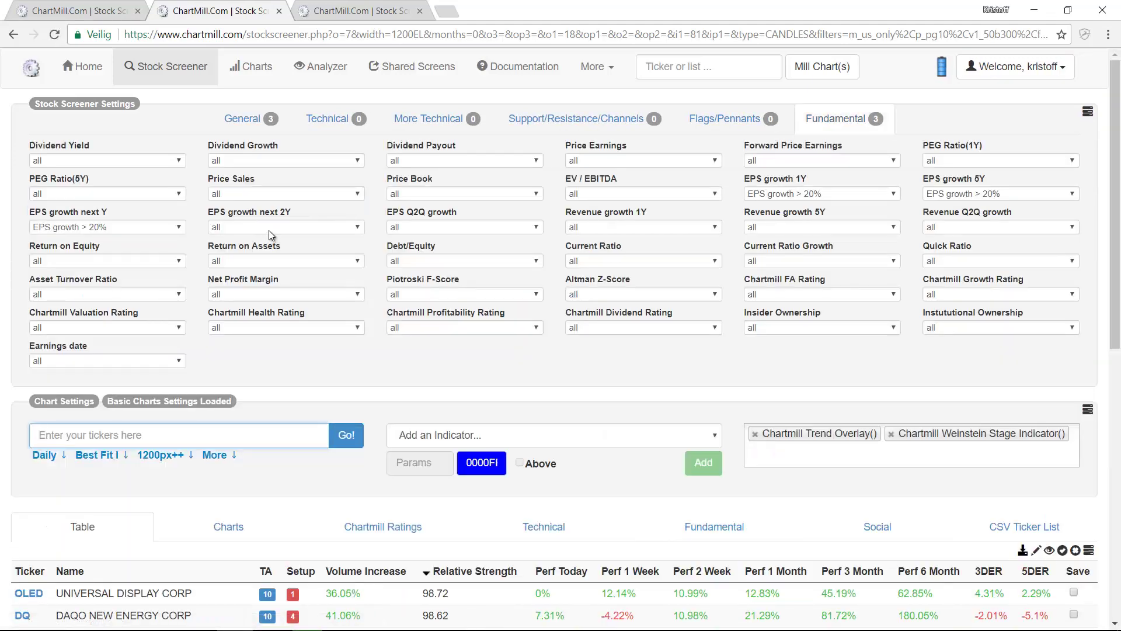
{"action": "left_click", "coordinate": [268, 230]}
{"action": "left_click", "coordinate": [280, 317]}
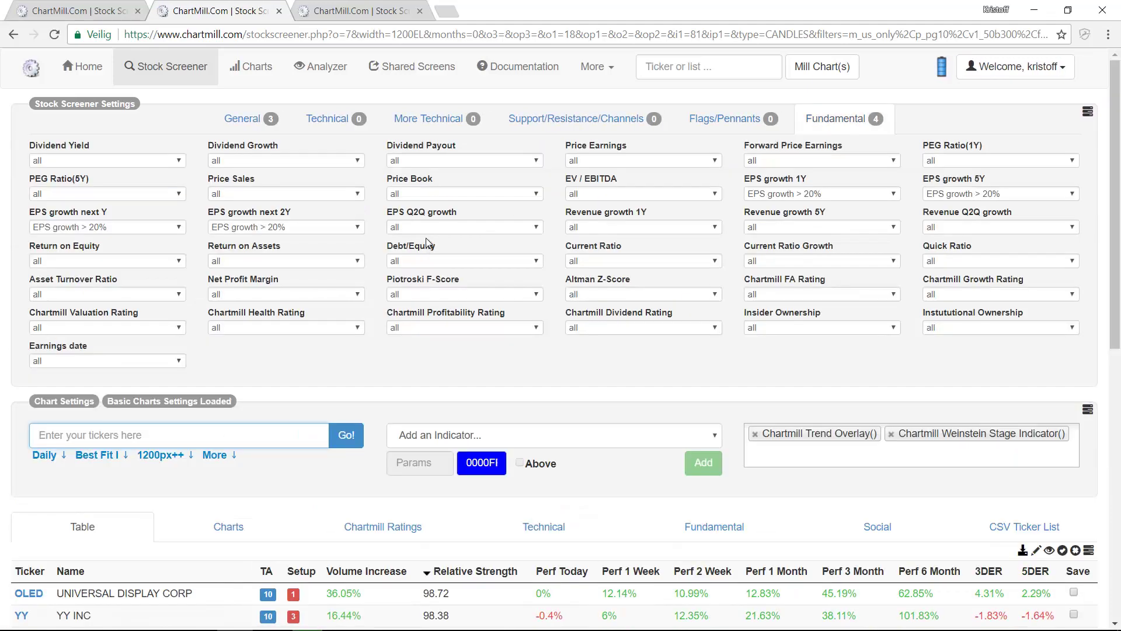
{"action": "left_click", "coordinate": [430, 232]}
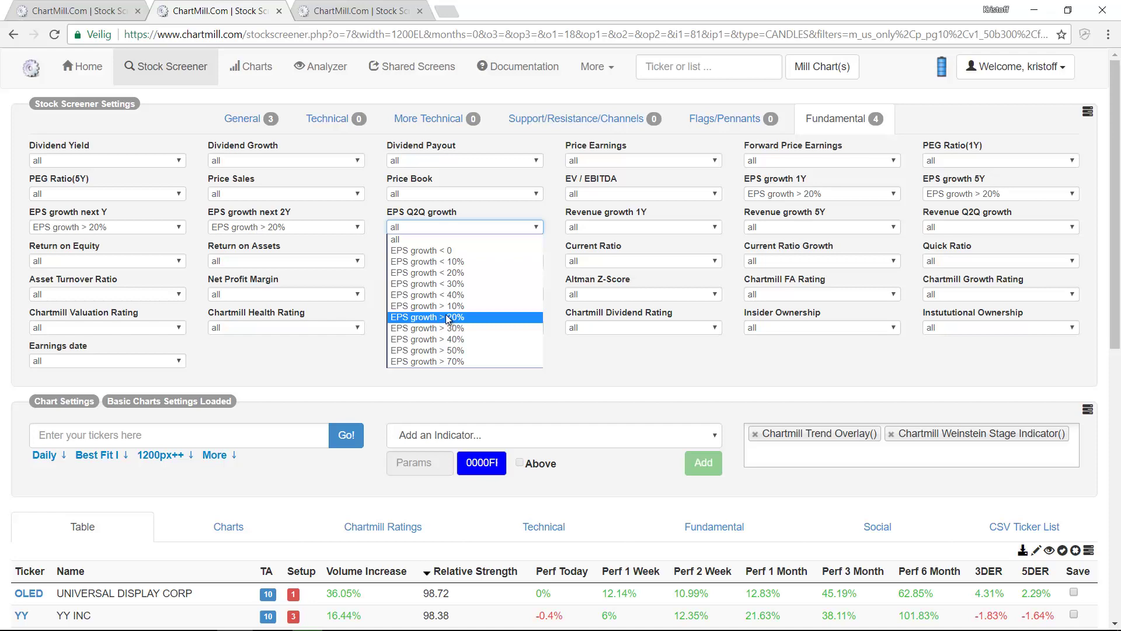
{"action": "left_click", "coordinate": [447, 315]}
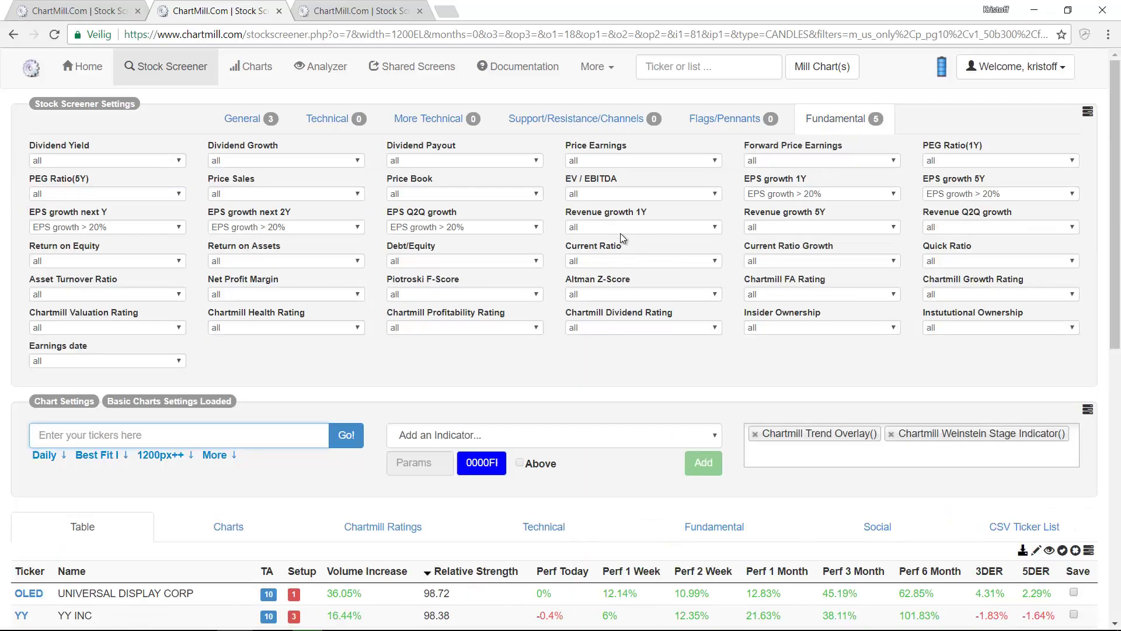
Step: Set Revenue growth 1Y, 5Y and Q2Q filters to > 20%, narrowing results to 20 stocks
{"action": "left_click", "coordinate": [619, 232]}
{"action": "left_click", "coordinate": [637, 317]}
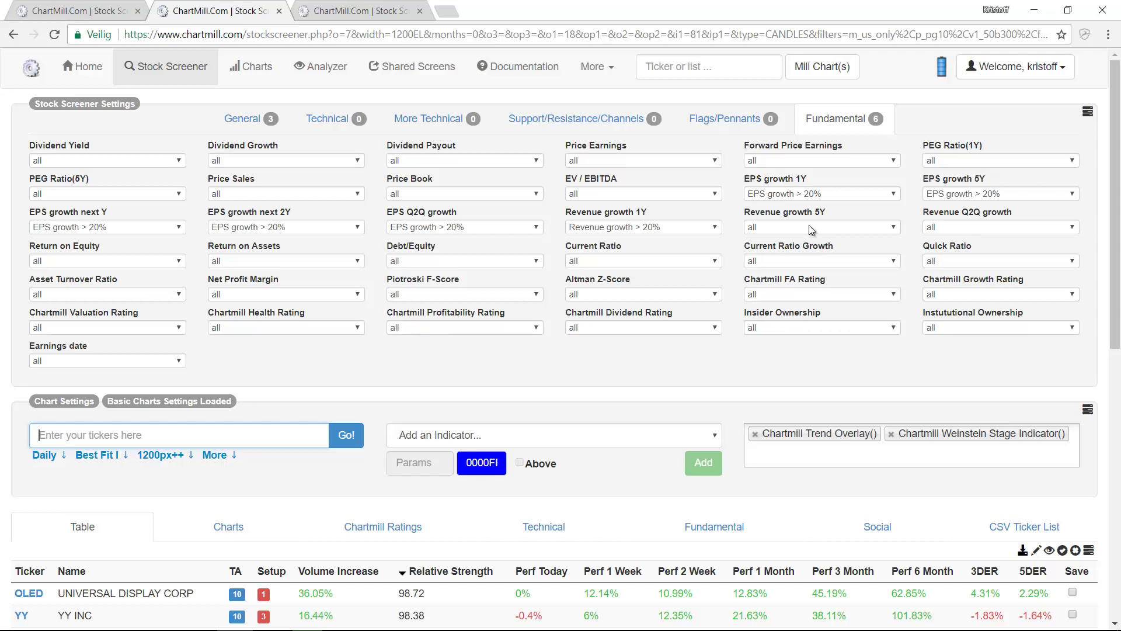
{"action": "left_click", "coordinate": [809, 226]}
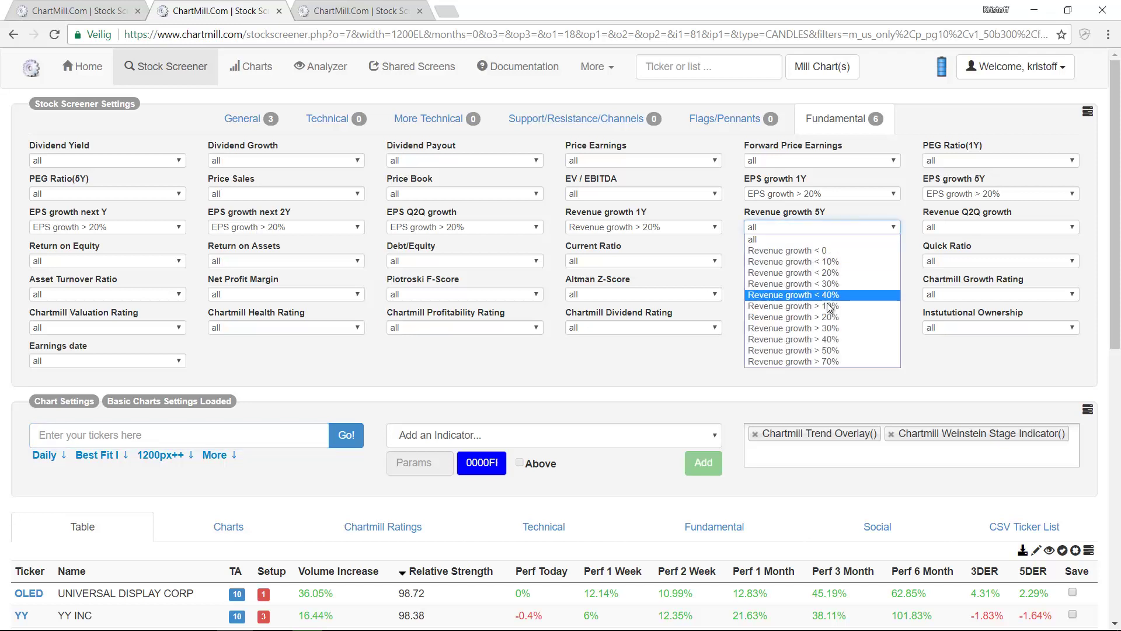
{"action": "left_click", "coordinate": [836, 318]}
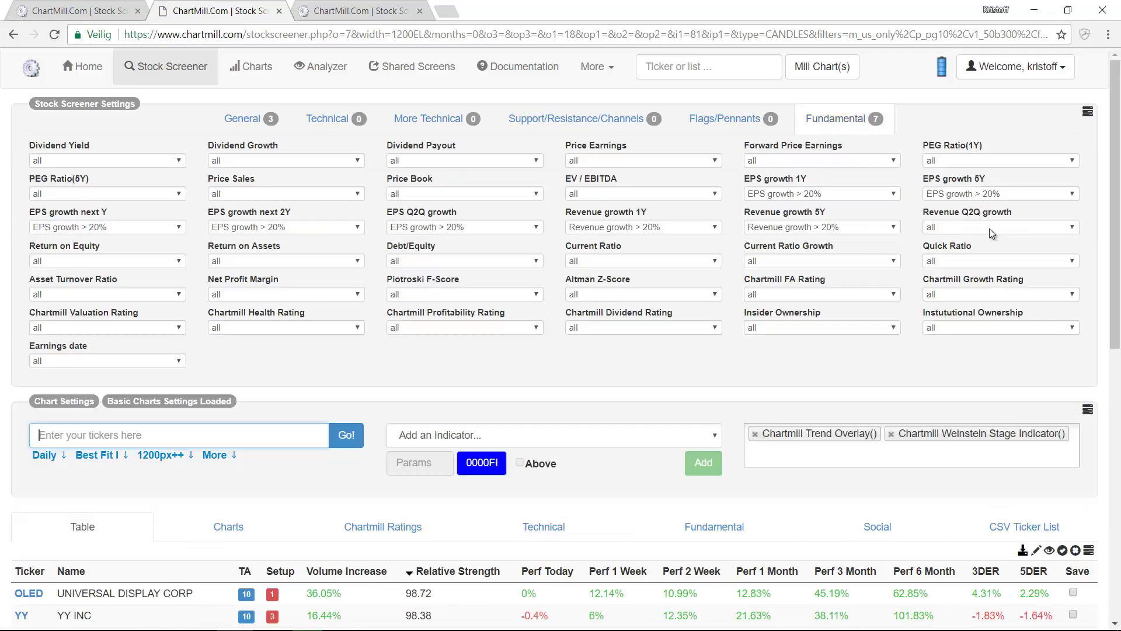
{"action": "left_click", "coordinate": [990, 229]}
{"action": "left_click", "coordinate": [997, 314]}
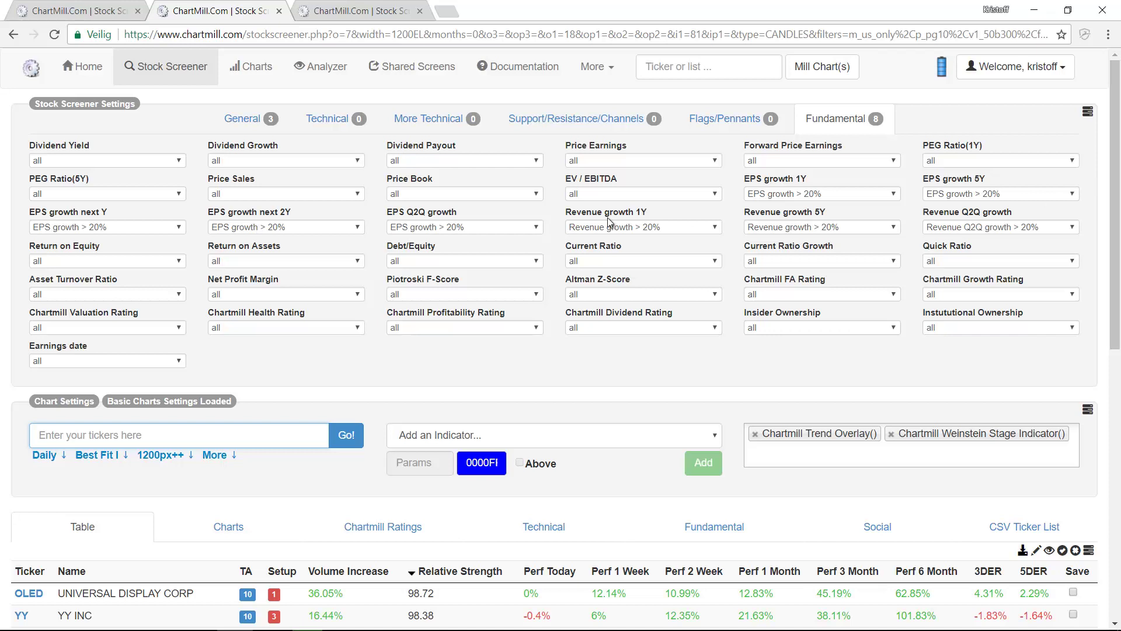
{"action": "mouse_move", "coordinate": [244, 216]}
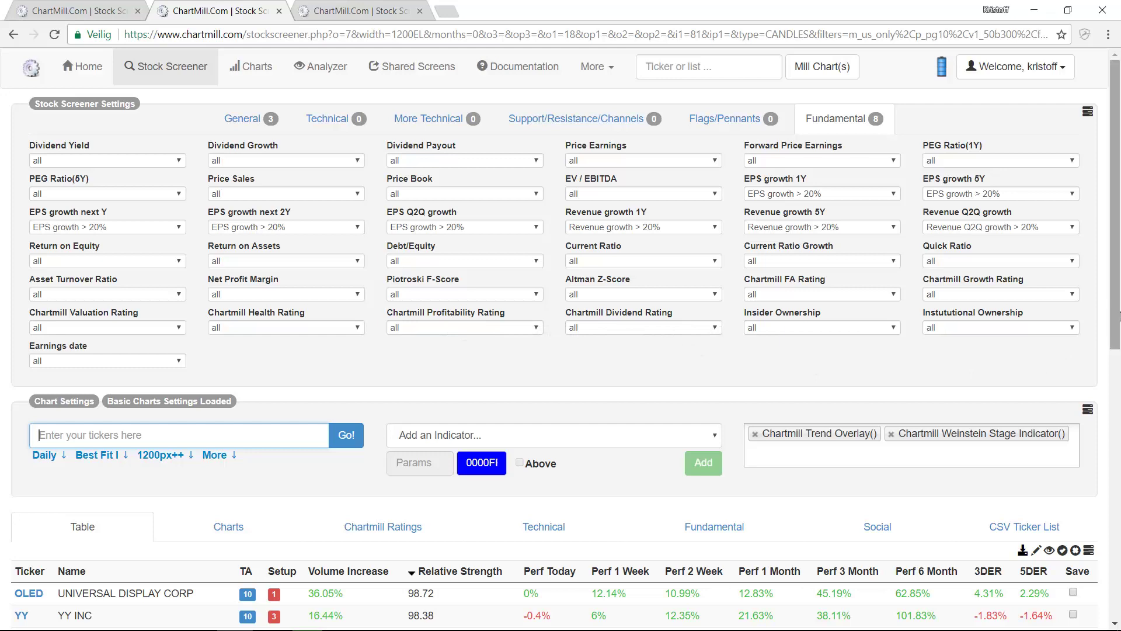
{"action": "left_click_drag", "start_coordinate": [1119, 316], "coordinate": [1117, 281]}
Step: On the third screener tab, set Price Above 10, Average Volume 50 SMA > 300K and Exchange US Only
{"action": "left_click", "coordinate": [332, 14]}
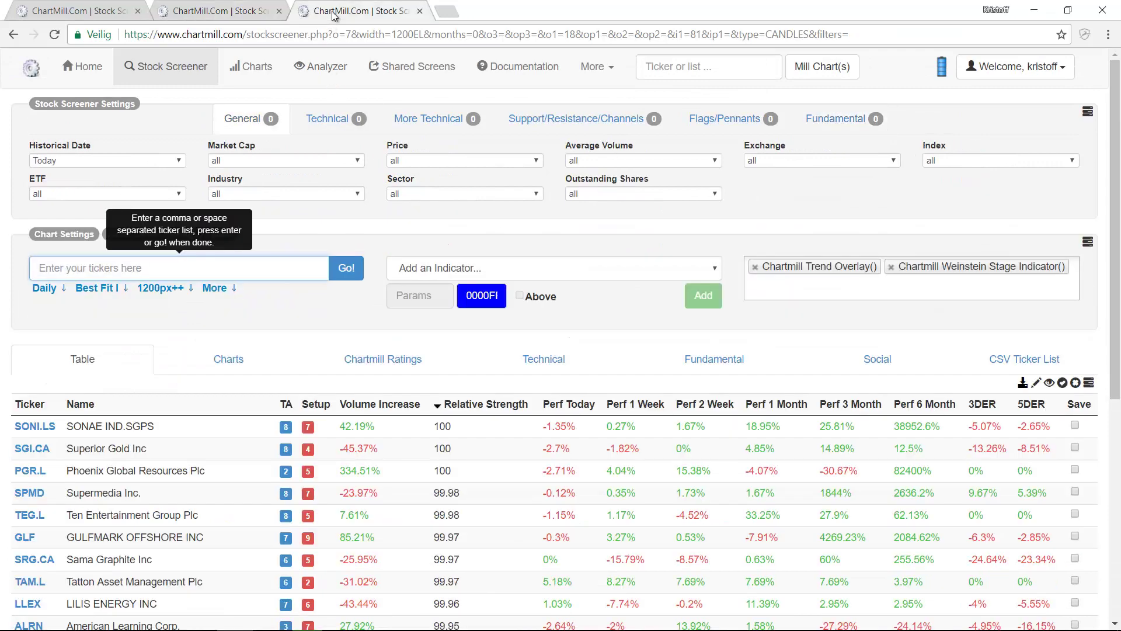
{"action": "left_click", "coordinate": [411, 159]}
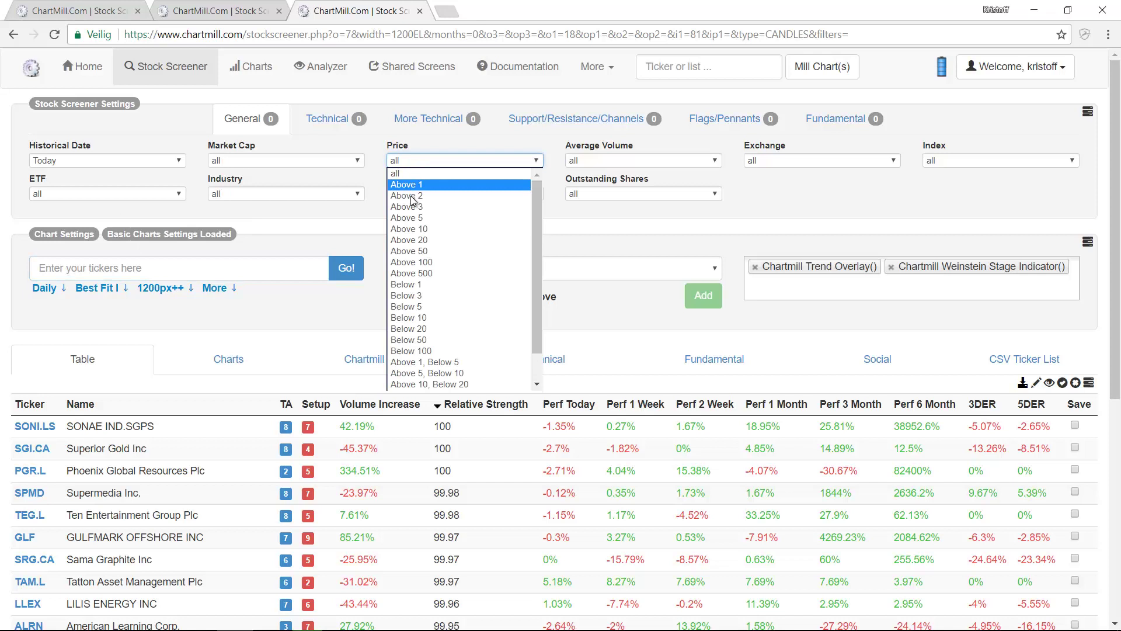
{"action": "left_click", "coordinate": [410, 229]}
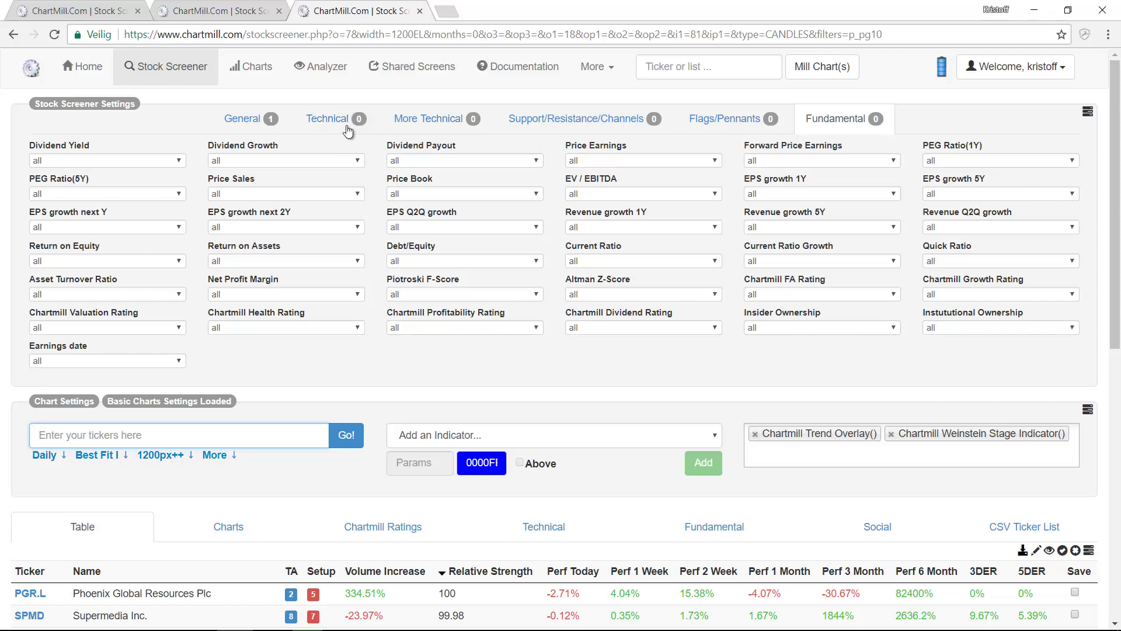
{"action": "left_click", "coordinate": [251, 117]}
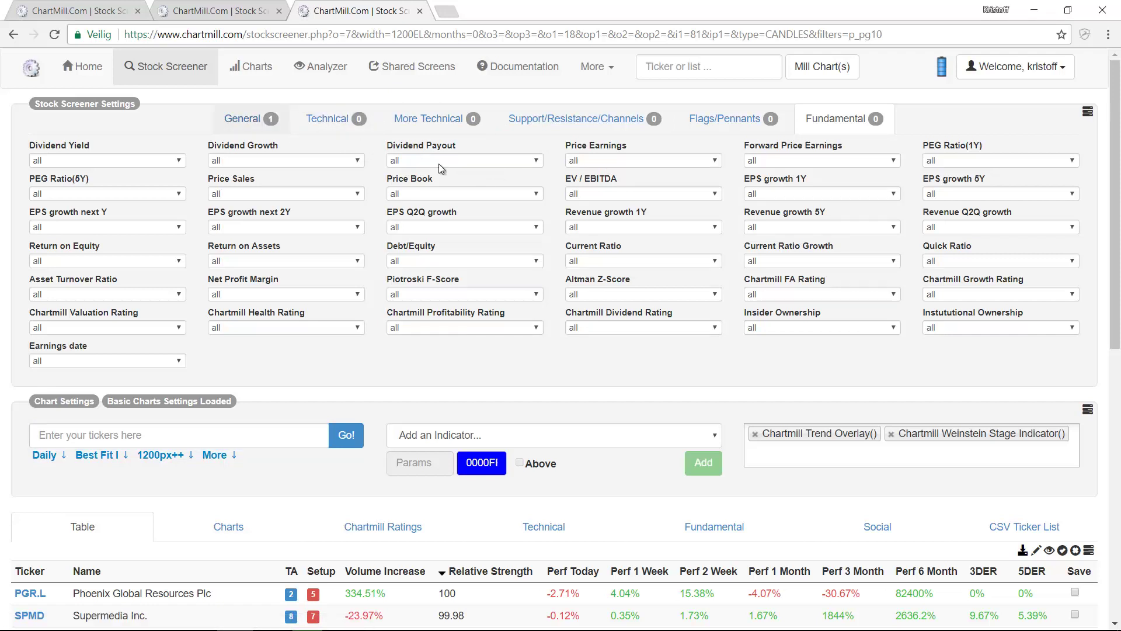
{"action": "left_click", "coordinate": [237, 117]}
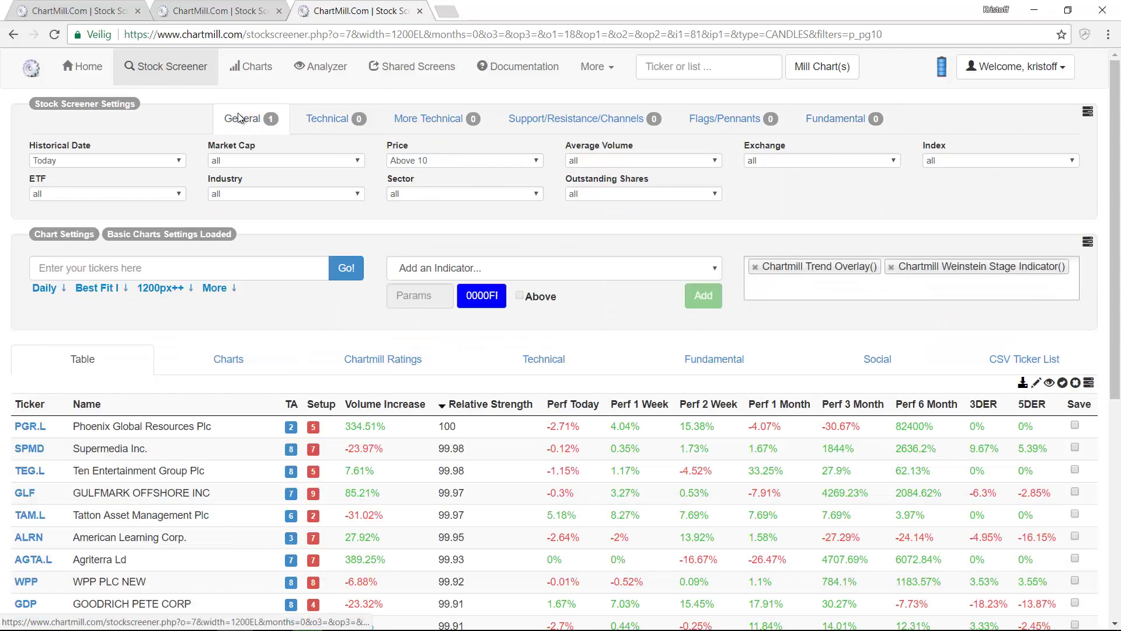
{"action": "left_click", "coordinate": [593, 161]}
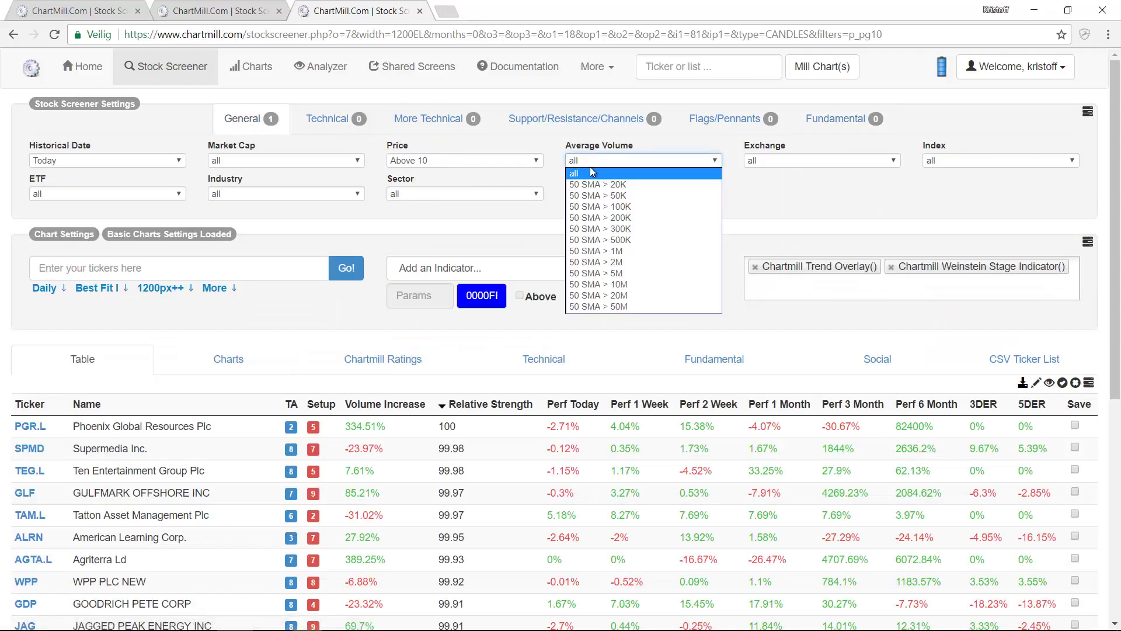
{"action": "left_click", "coordinate": [592, 230]}
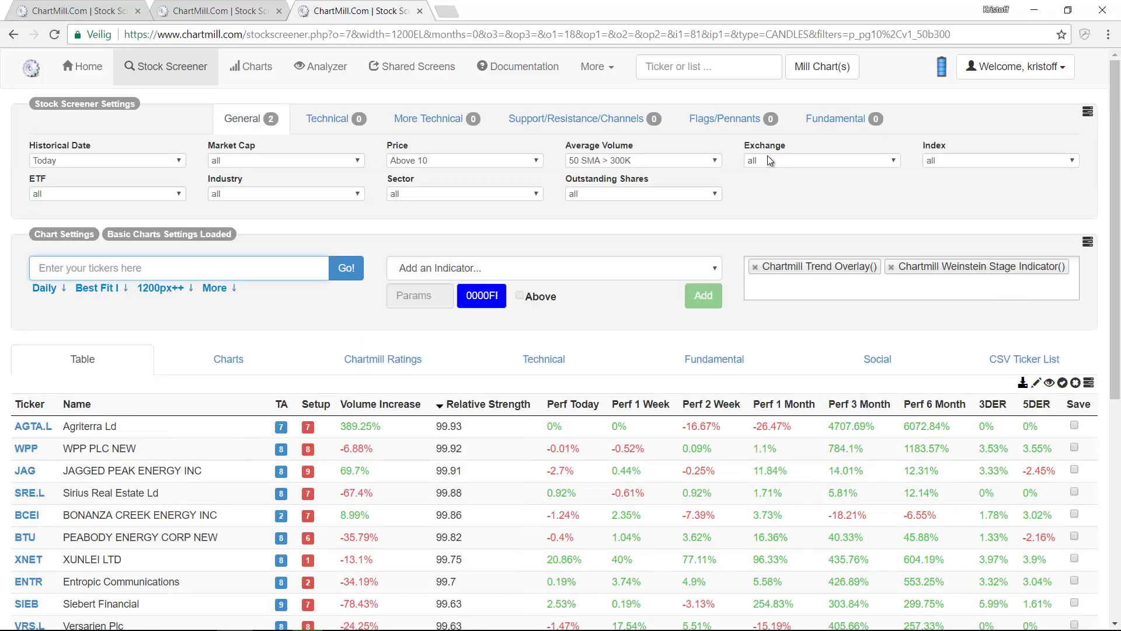
{"action": "left_click", "coordinate": [770, 161]}
{"action": "left_click", "coordinate": [771, 190]}
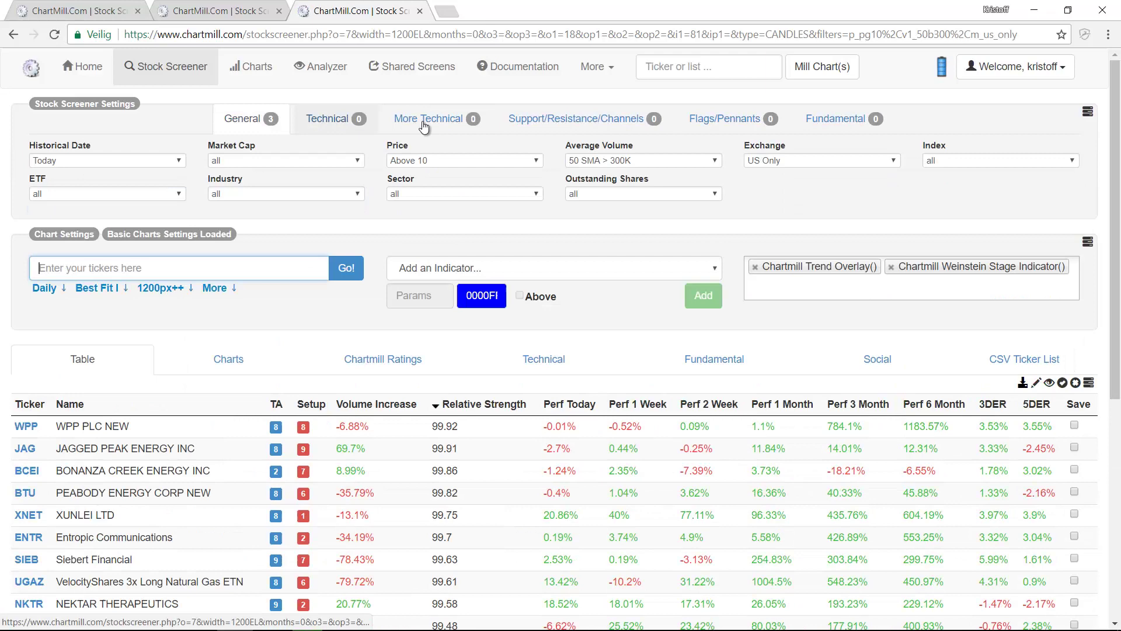
Step: Set the Fundamental filter Chartmill Growth Rating to 'Rating >= 9', leaving 83 stocks
{"action": "left_click", "coordinate": [836, 122]}
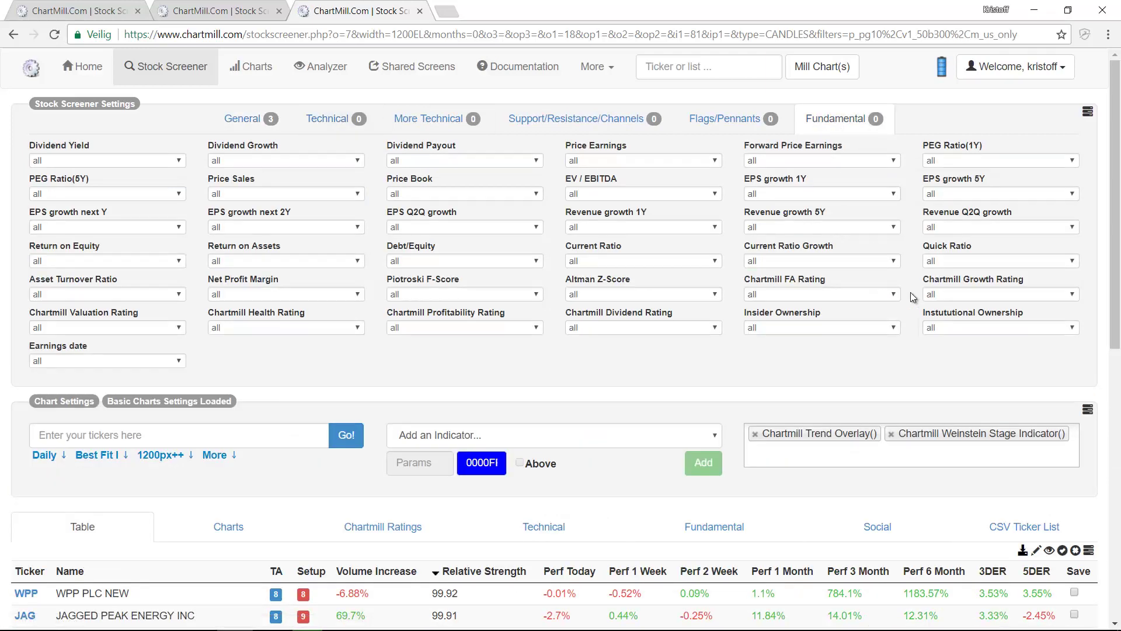
{"action": "left_click", "coordinate": [948, 295]}
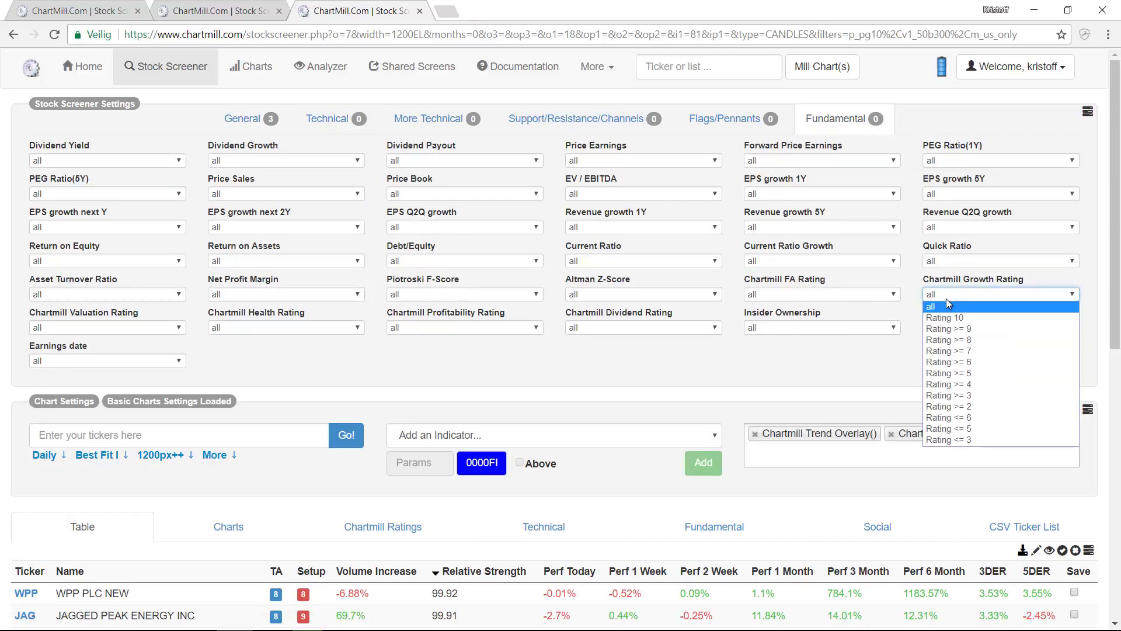
{"action": "left_click", "coordinate": [954, 330]}
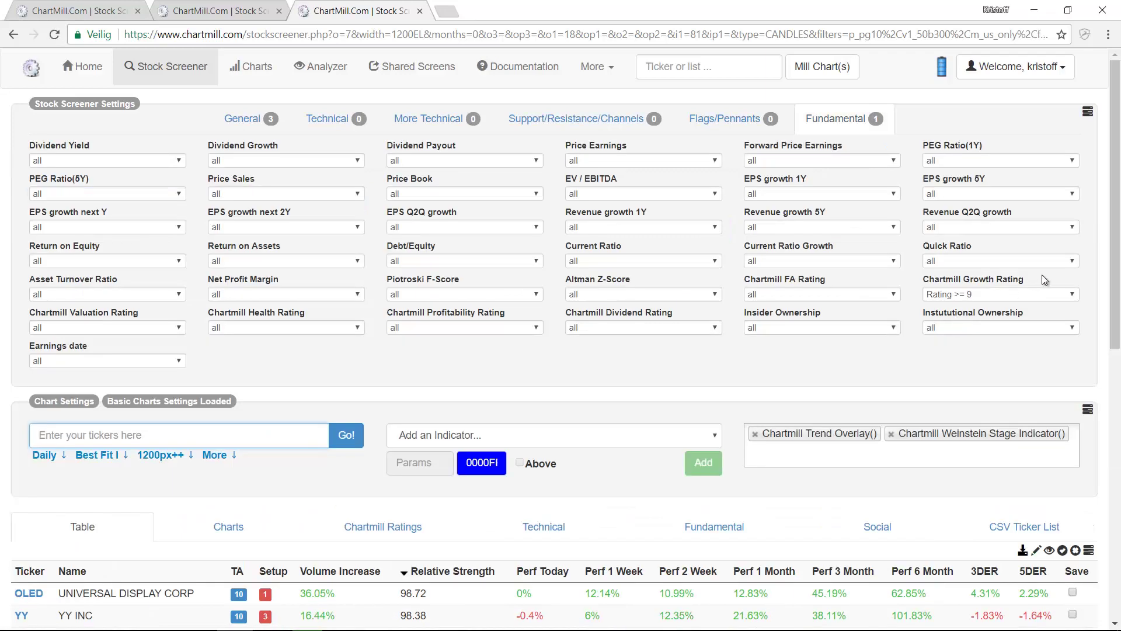
{"action": "left_click_drag", "start_coordinate": [1117, 263], "coordinate": [1117, 528]}
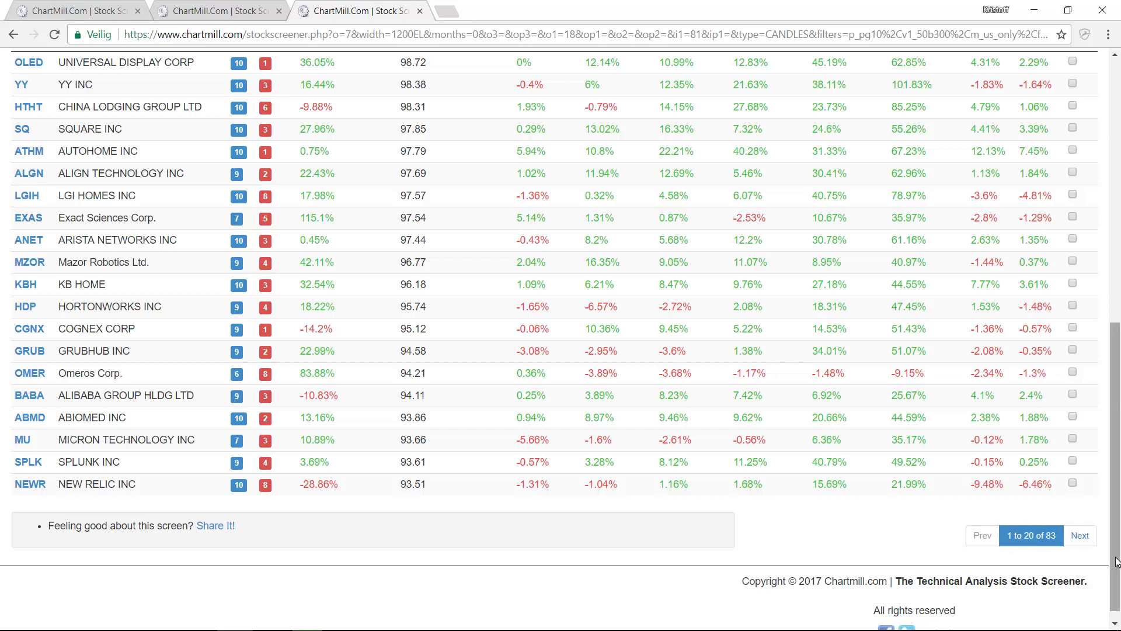
{"action": "left_click_drag", "start_coordinate": [1117, 562], "coordinate": [1117, 299]}
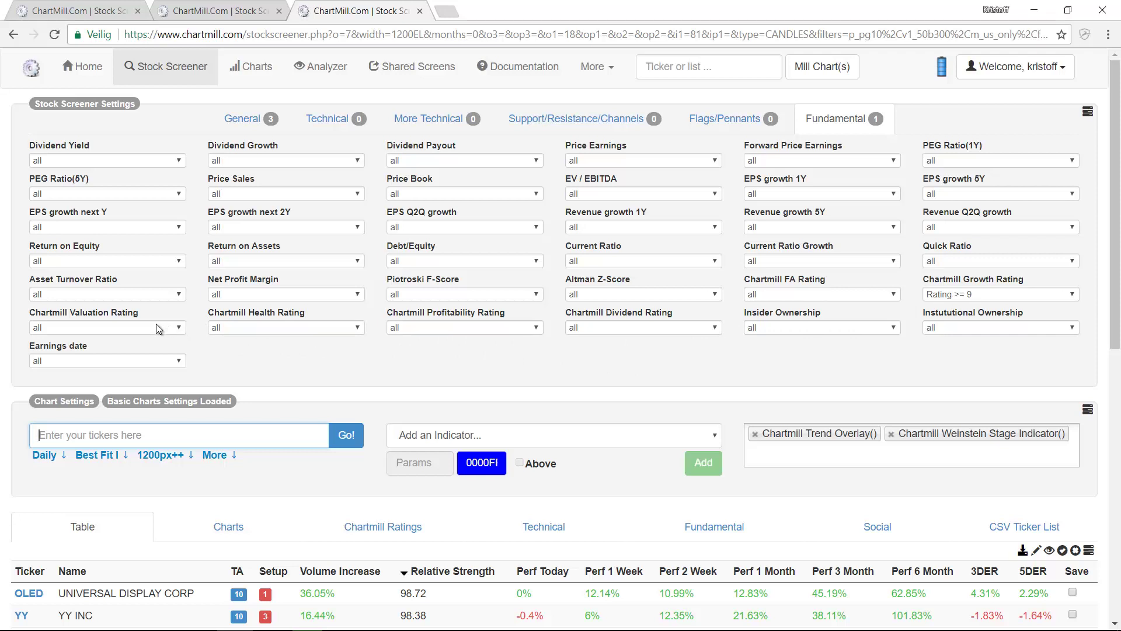
Step: Set Chartmill Health Rating to 8 or higher, leaving 23 stocks in the results
{"action": "left_click", "coordinate": [422, 328]}
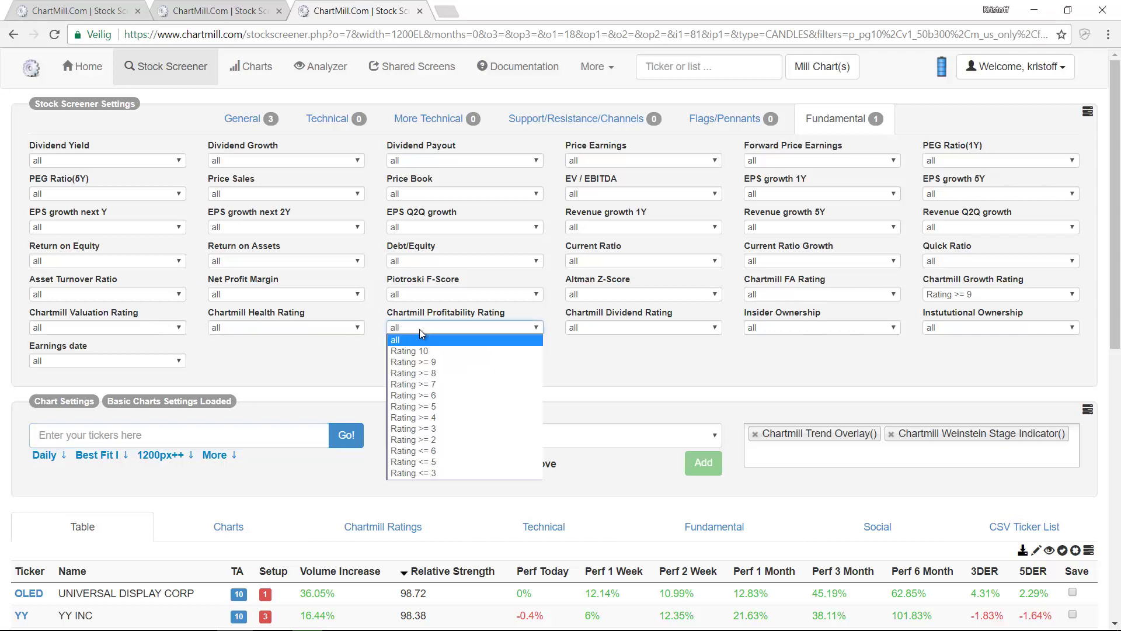
{"action": "left_click", "coordinate": [151, 325]}
{"action": "left_click", "coordinate": [152, 325]}
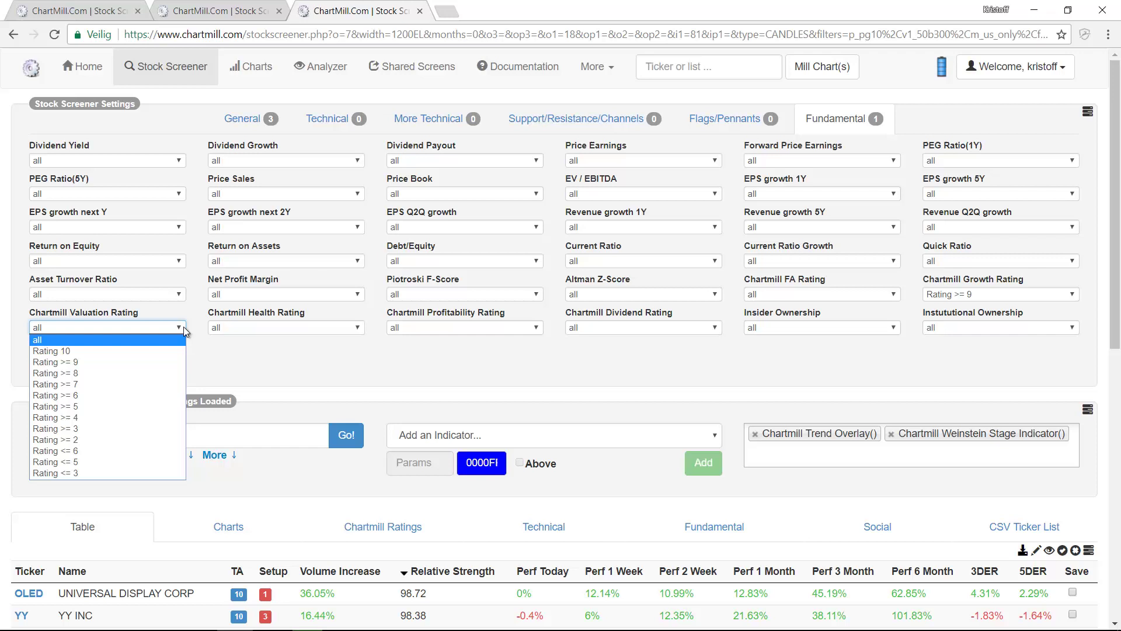
{"action": "left_click", "coordinate": [267, 327]}
{"action": "left_click", "coordinate": [272, 325]}
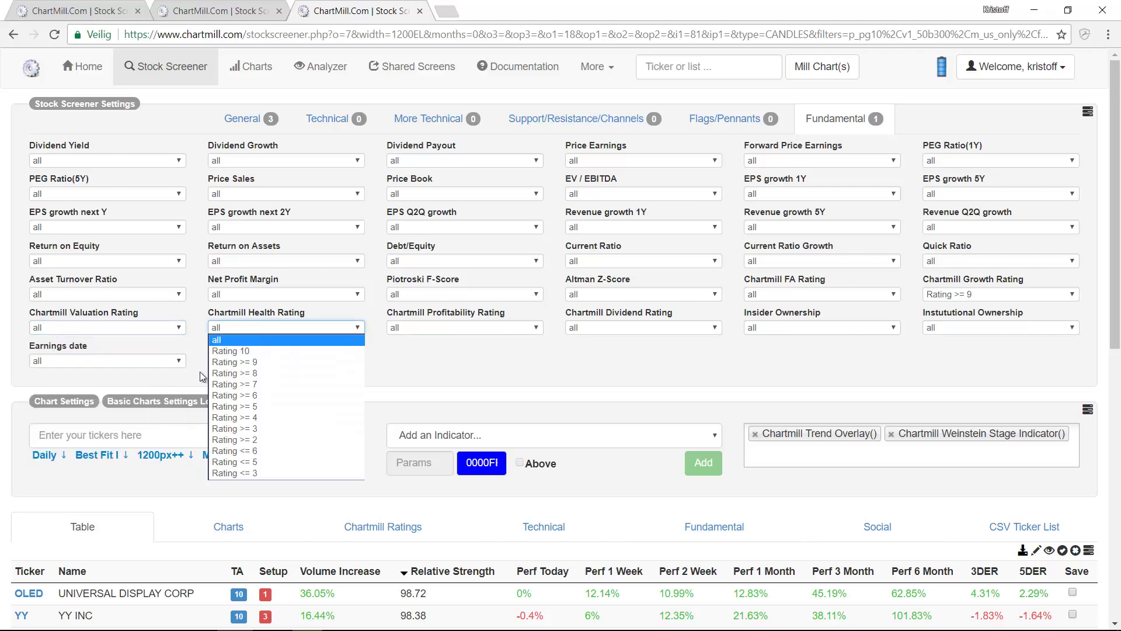
{"action": "left_click", "coordinate": [403, 357]}
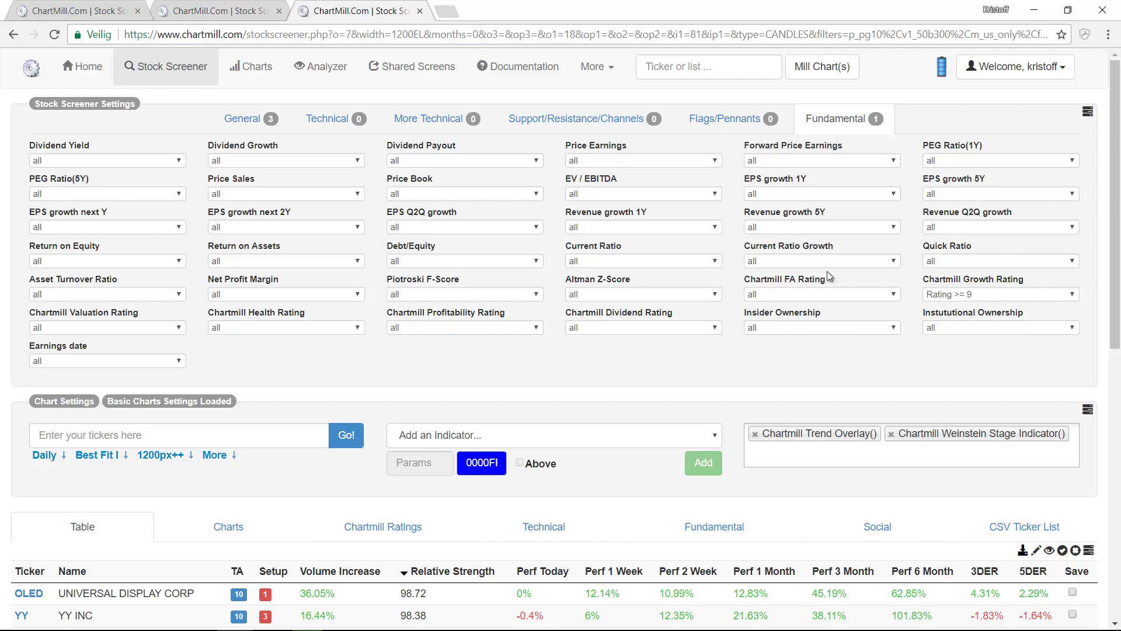
{"action": "left_click", "coordinate": [361, 329]}
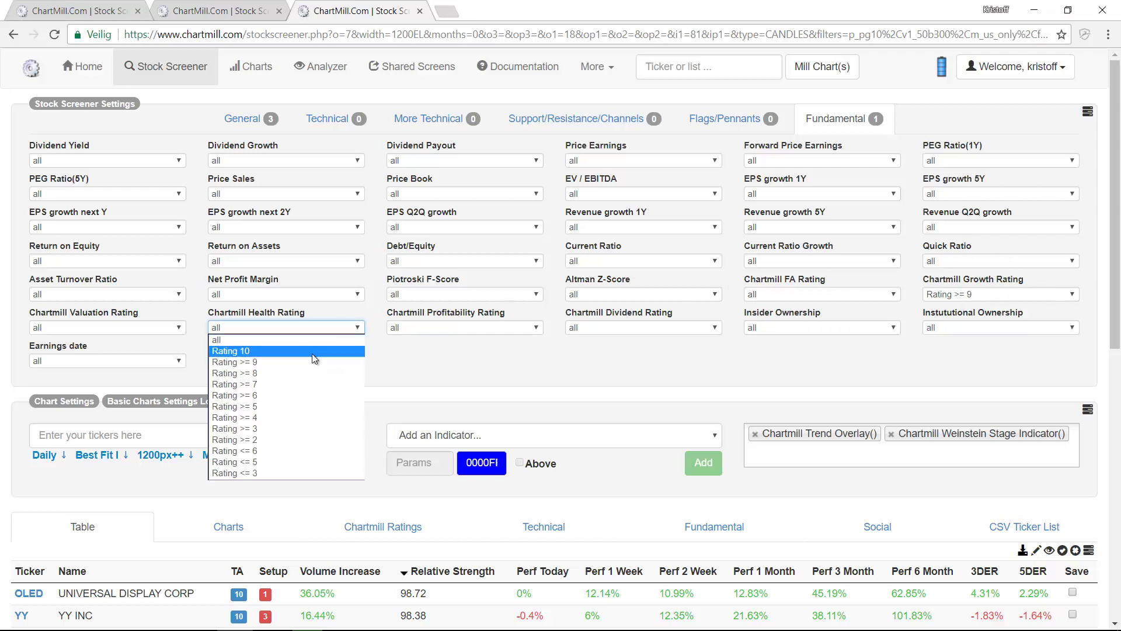
{"action": "left_click", "coordinate": [271, 373]}
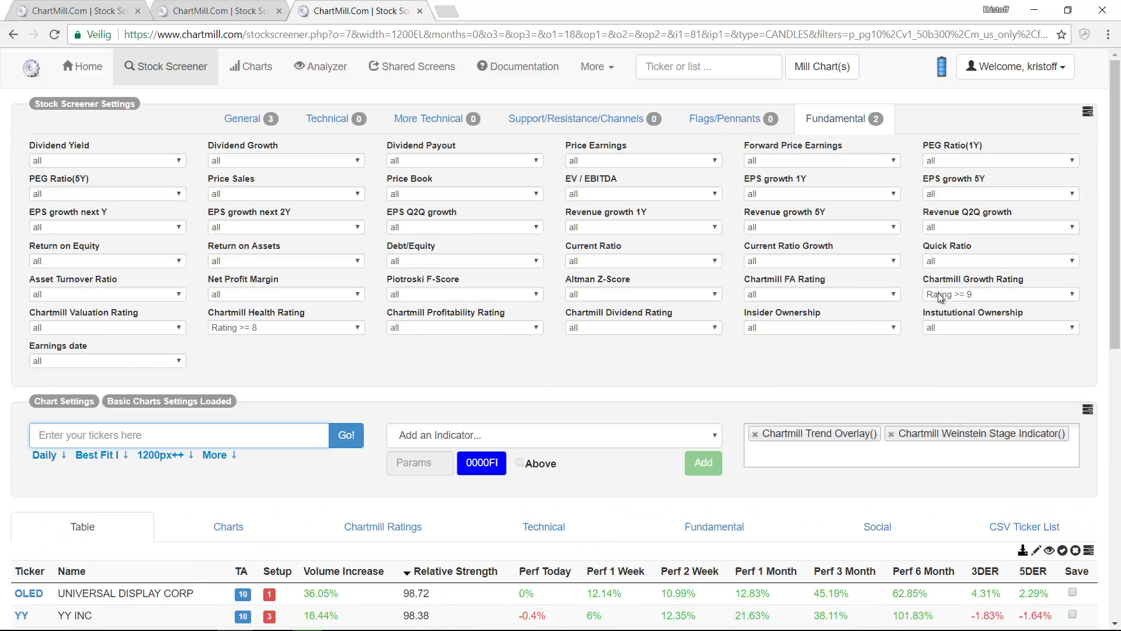
{"action": "left_click_drag", "start_coordinate": [1116, 283], "coordinate": [1117, 574]}
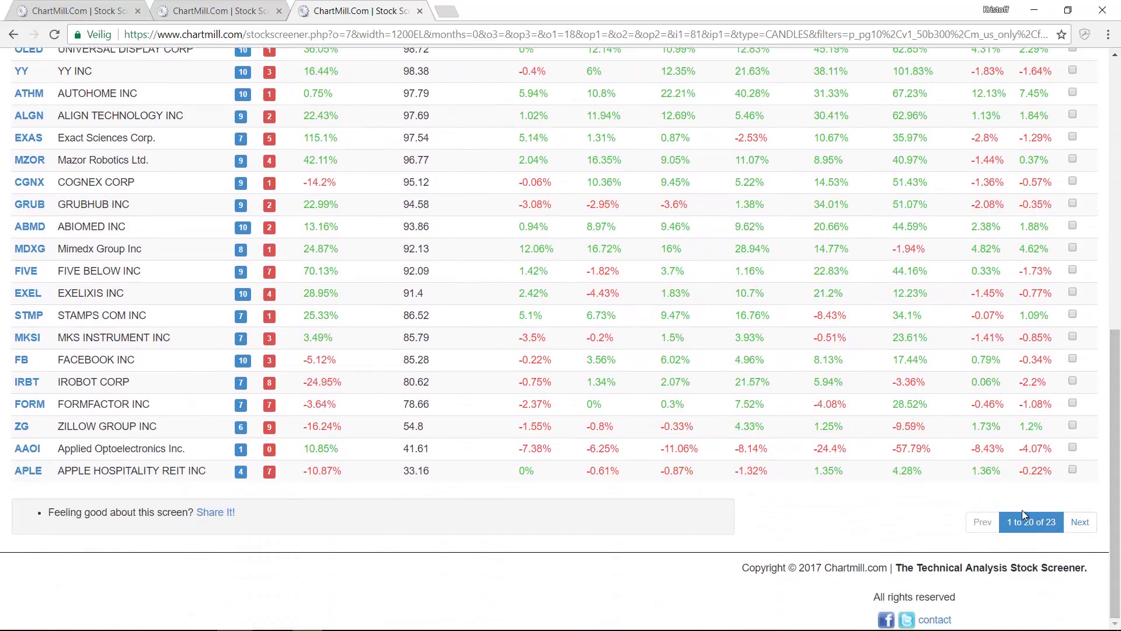